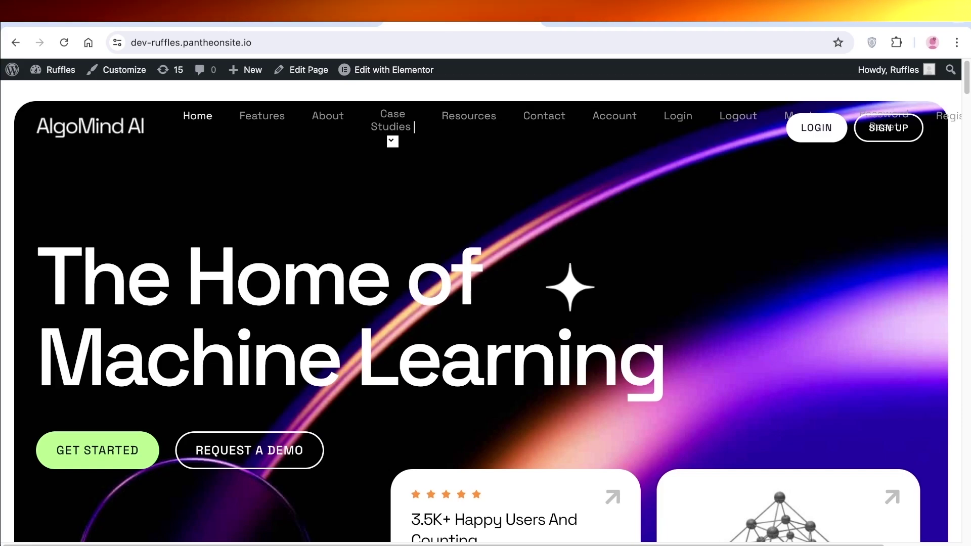
Look through the site's home page from the hero section down to the footer.
scroll(486, 311, "down", 3)
scroll(485, 311, "down", 20)
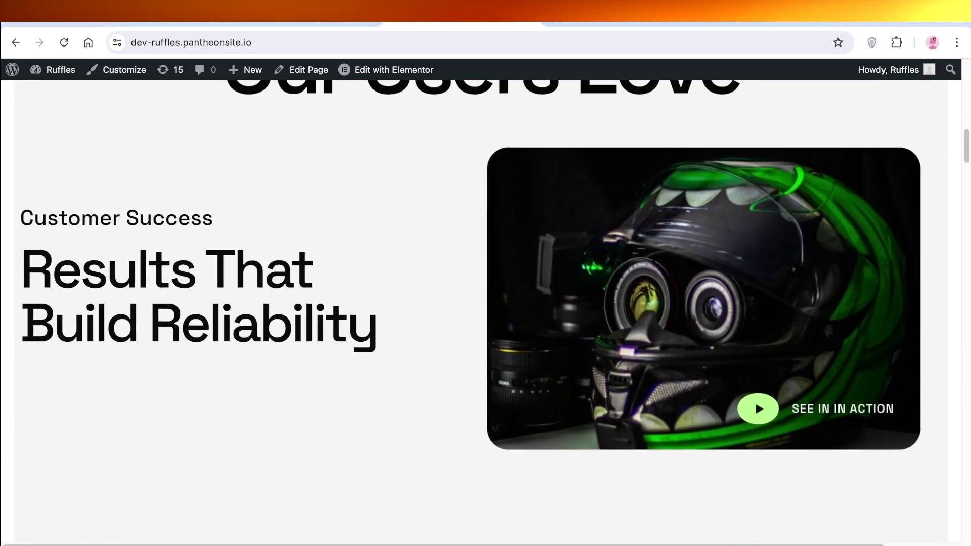
scroll(486, 311, "down", 3)
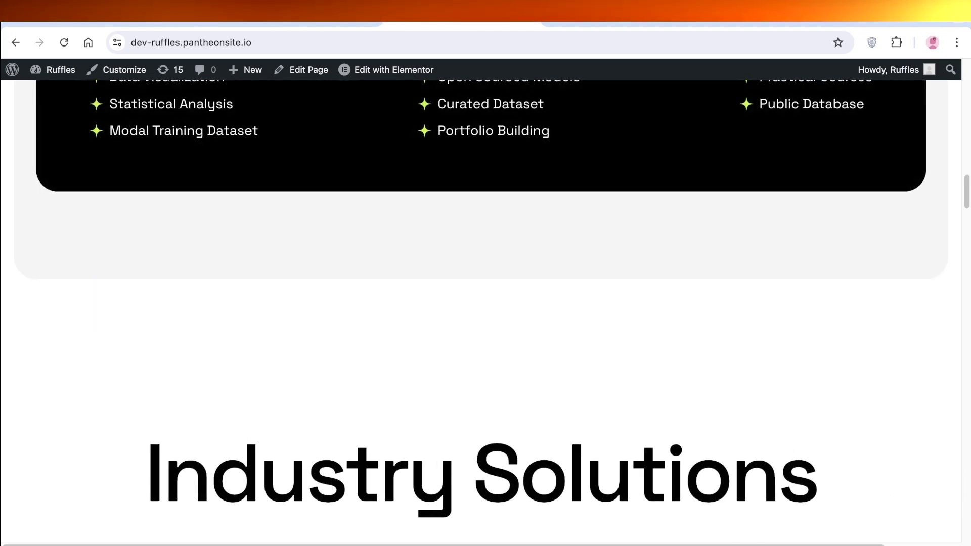
scroll(486, 311, "down", 20)
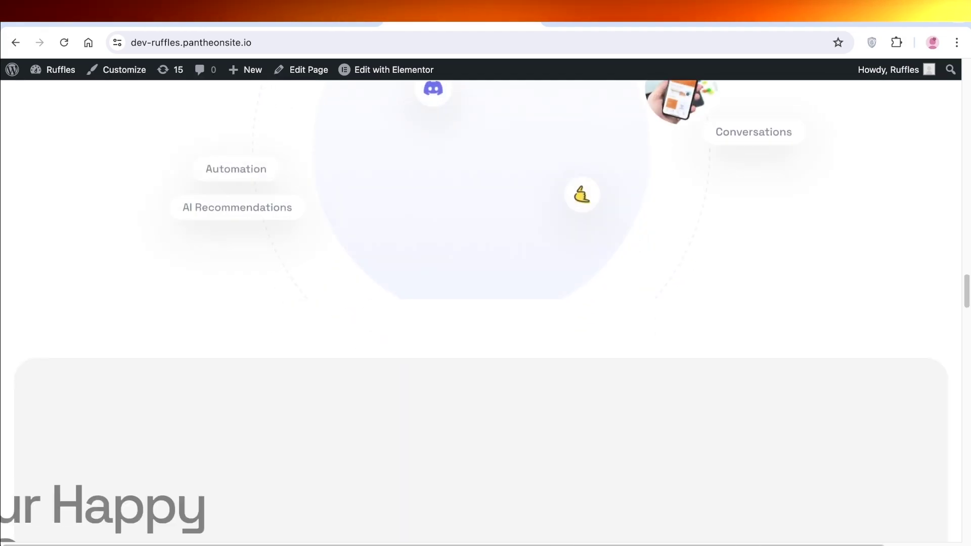
scroll(486, 311, "down", 20)
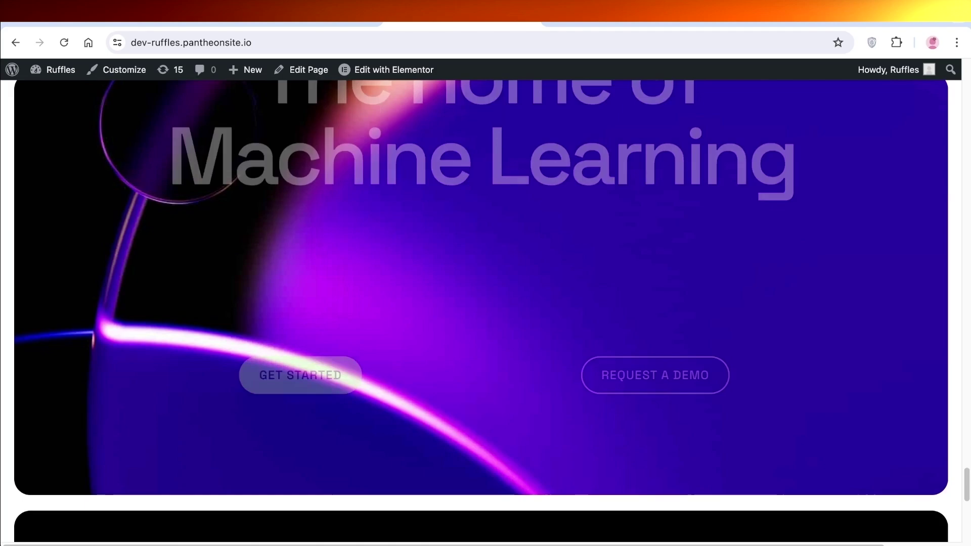
scroll(485, 311, "down", 5)
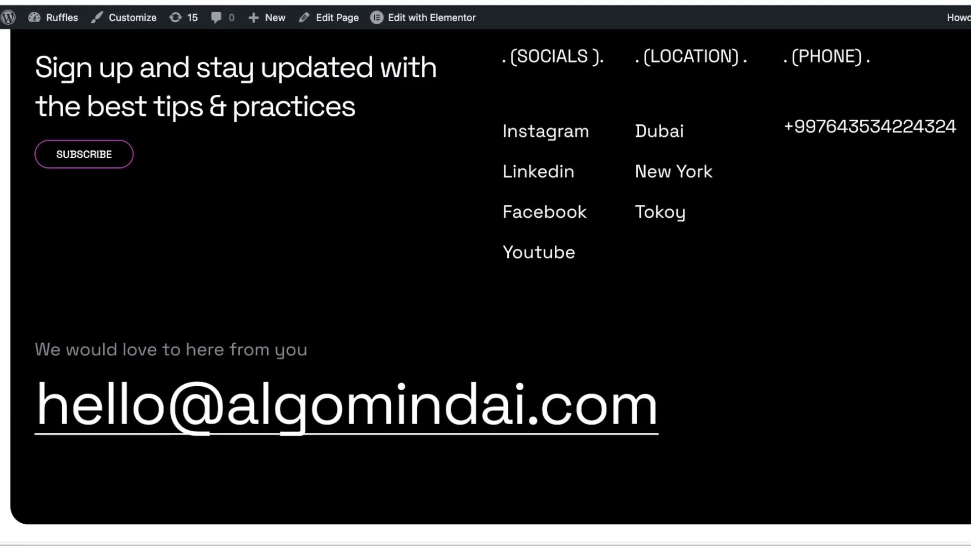
Go to the site's WordPress dashboard and add a new page from the Pages list.
mouse_move(56, 17)
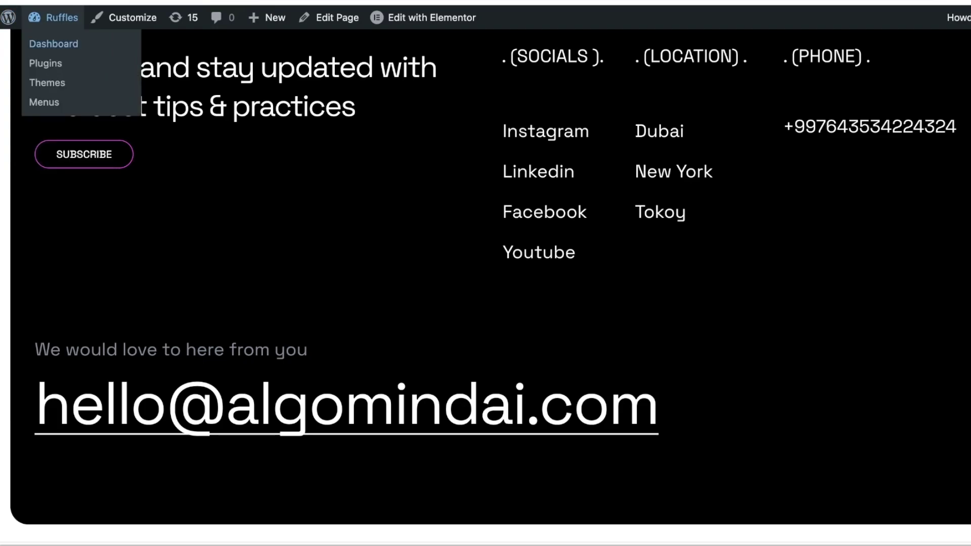
left_click(53, 44)
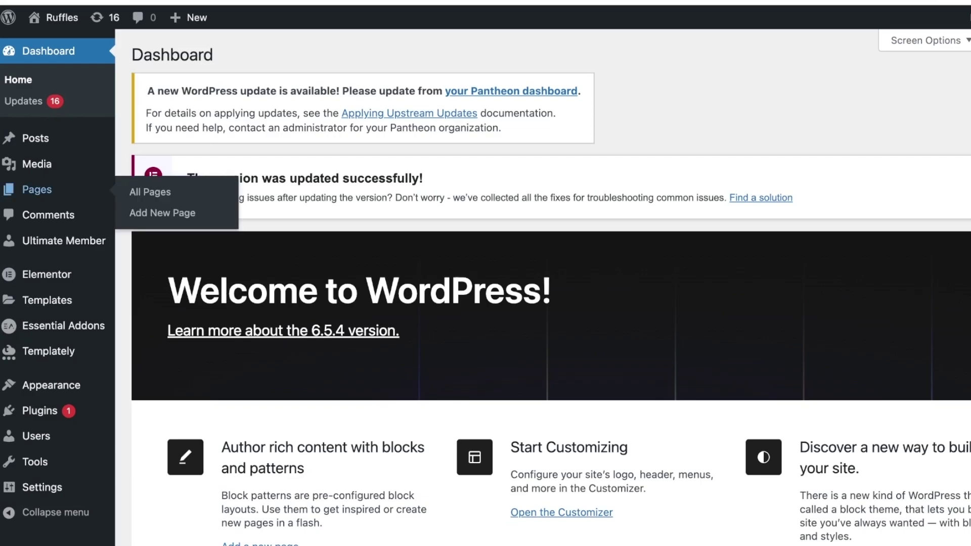
left_click(37, 189)
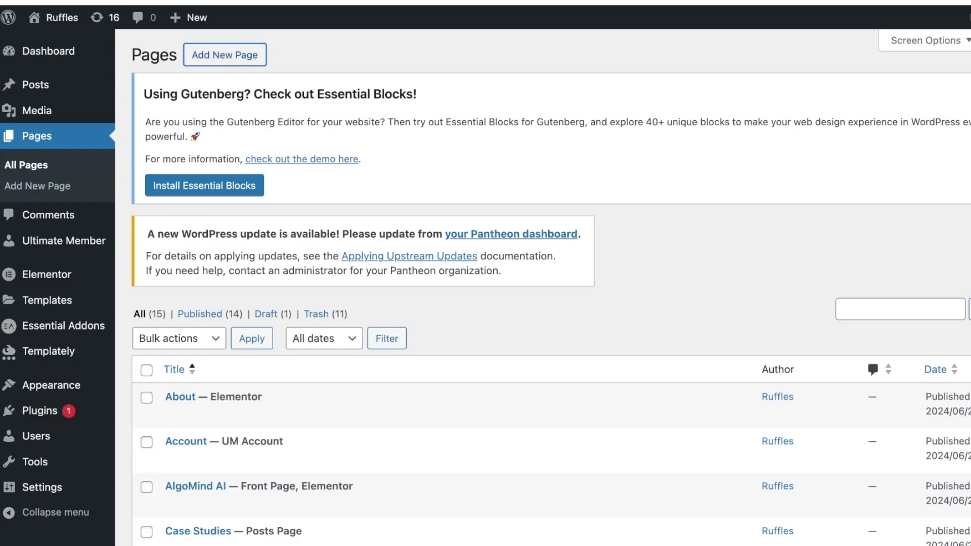
left_click(225, 54)
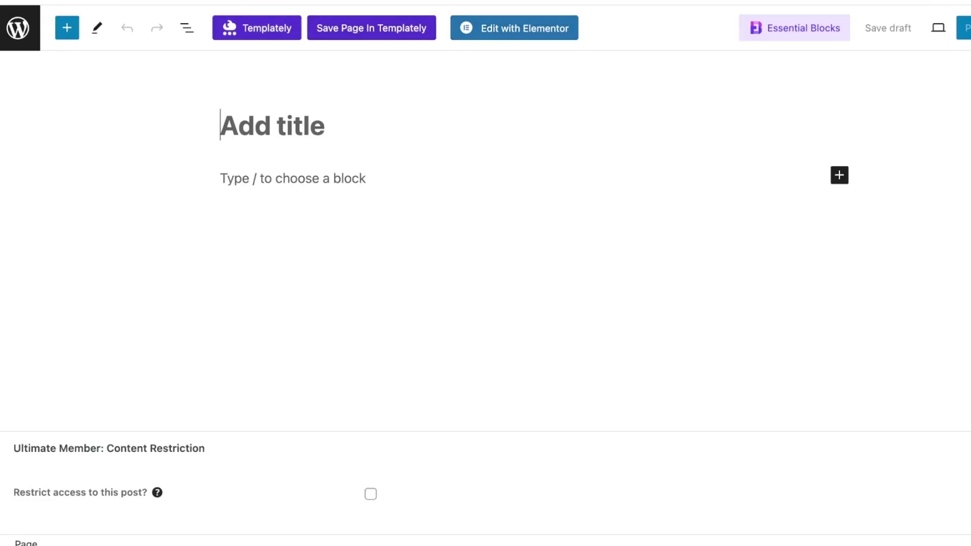
Examine the Templately template packs and their filter categories, then return to the empty page.
left_click(257, 28)
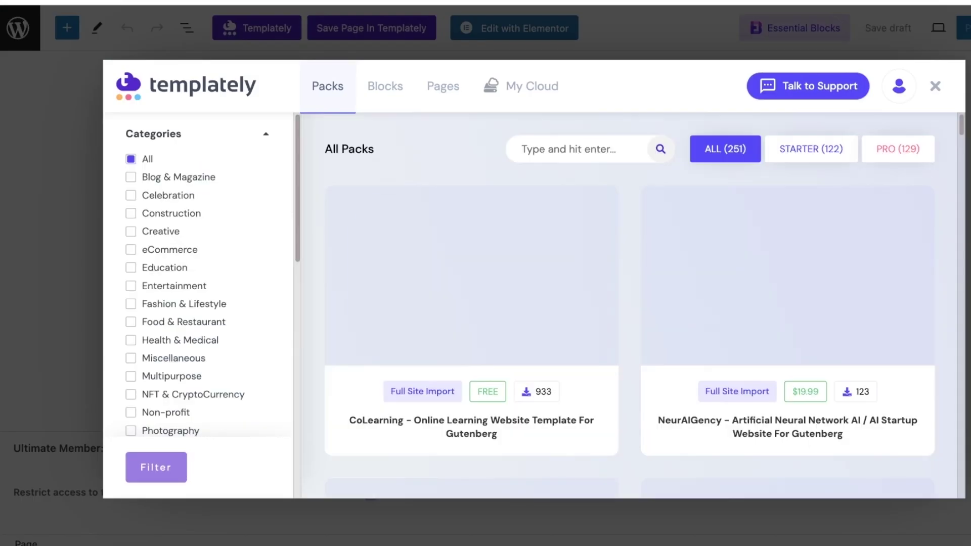
scroll(197, 278, "down", 10)
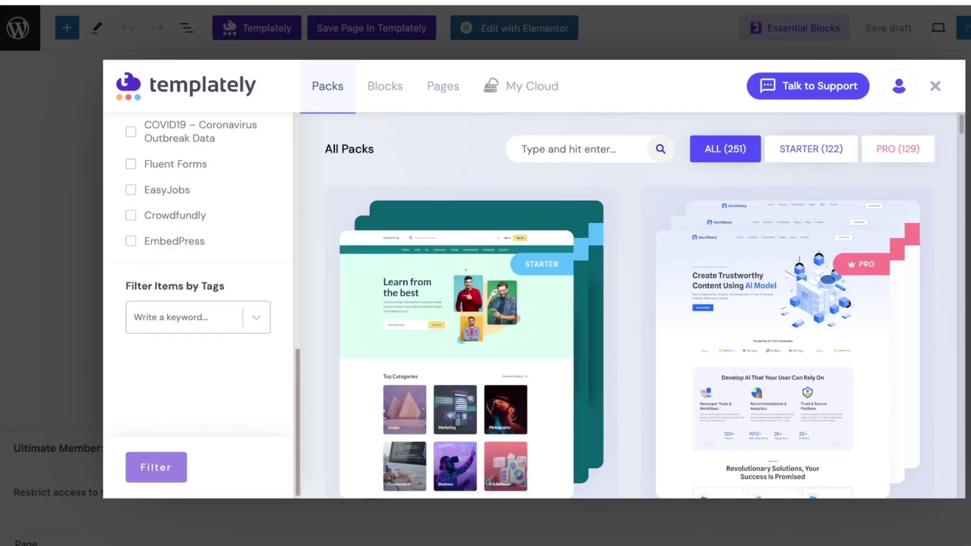
scroll(197, 278, "up", 10)
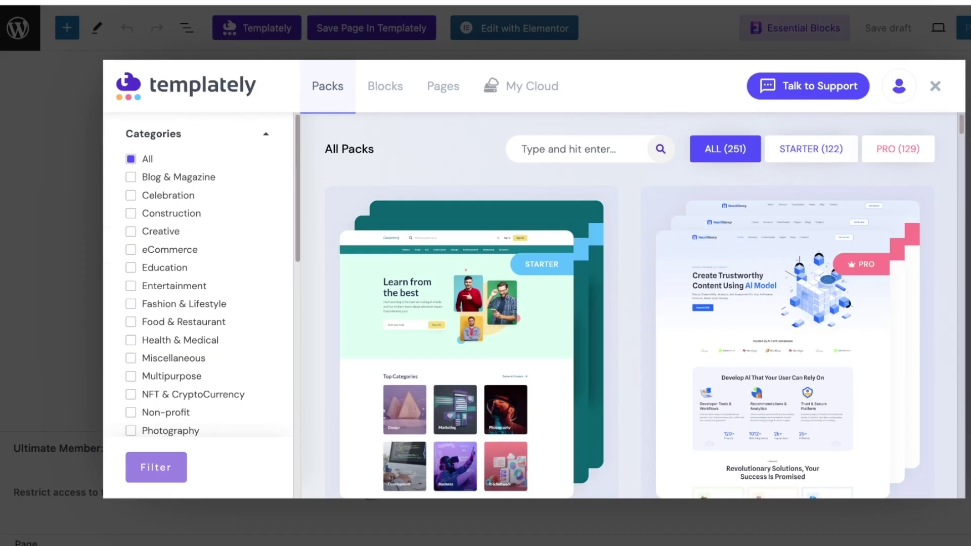
key("Escape")
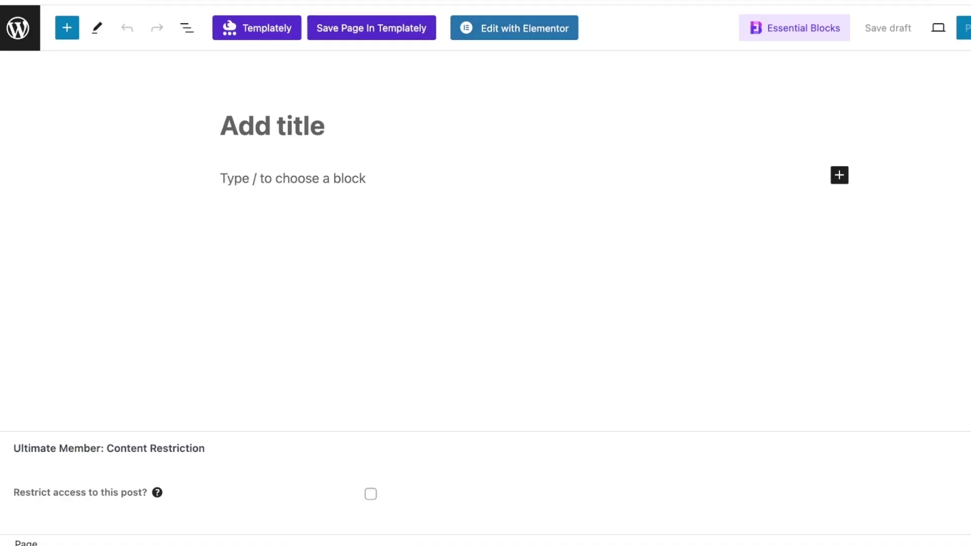
Title the new page "Privacy Policy".
type("P")
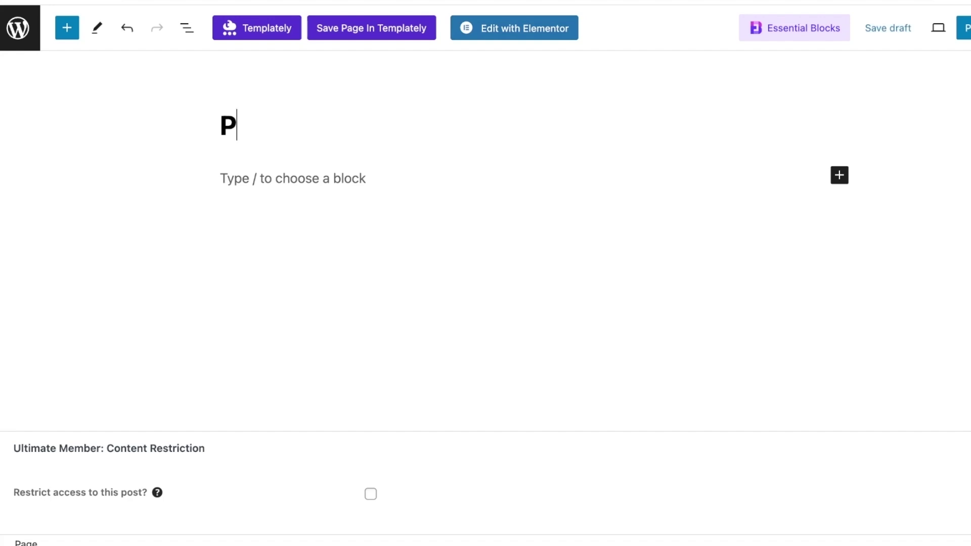
type("rivacy ")
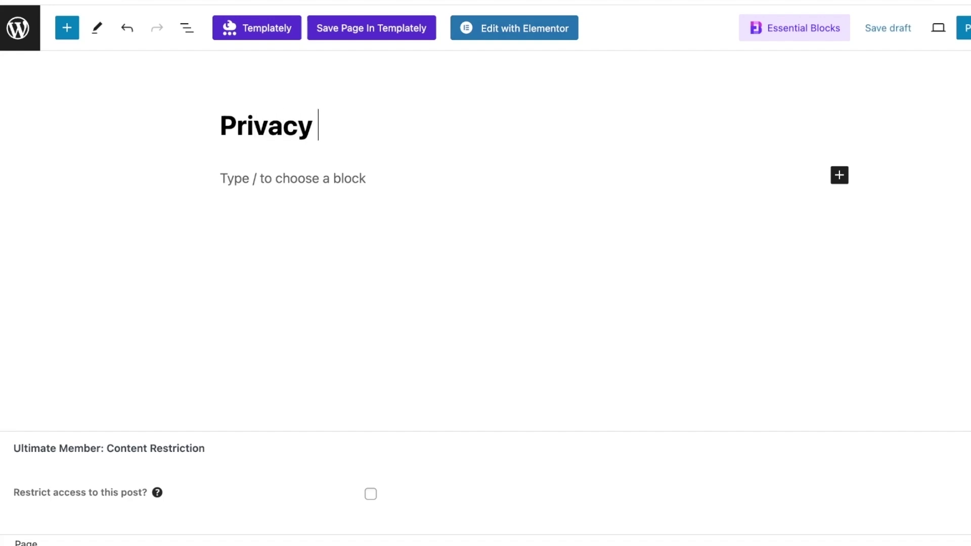
type("Policy")
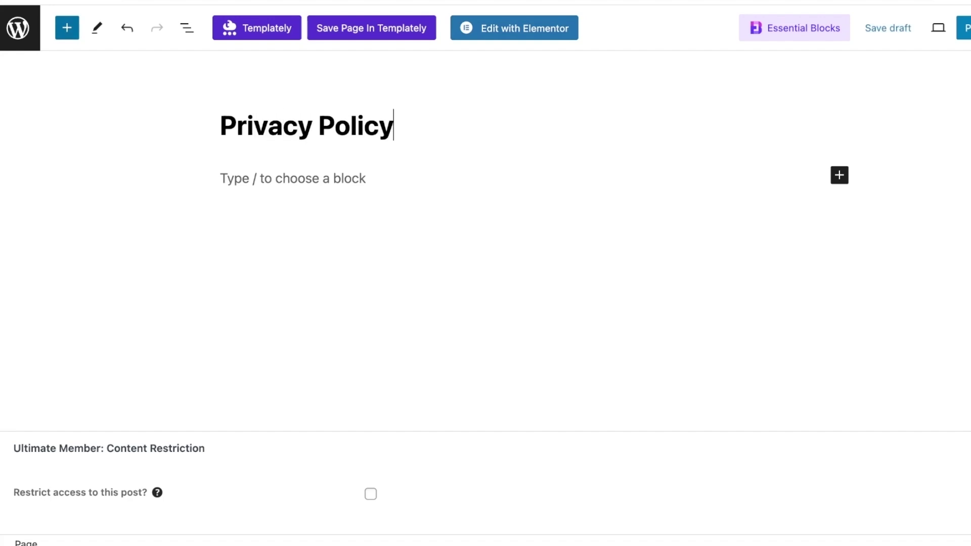
Try a Heading block as the first content block below the page title.
left_click(221, 178)
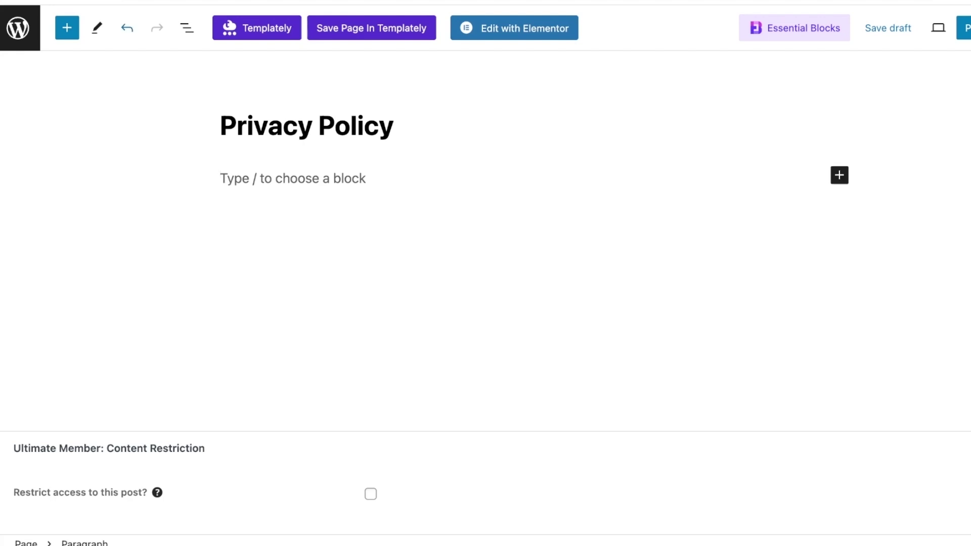
left_click(66, 28)
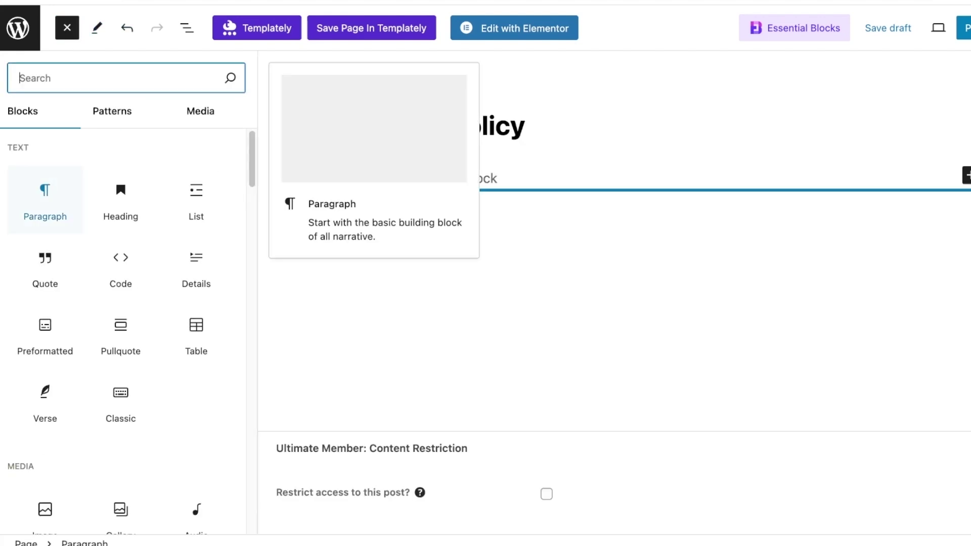
key("Escape")
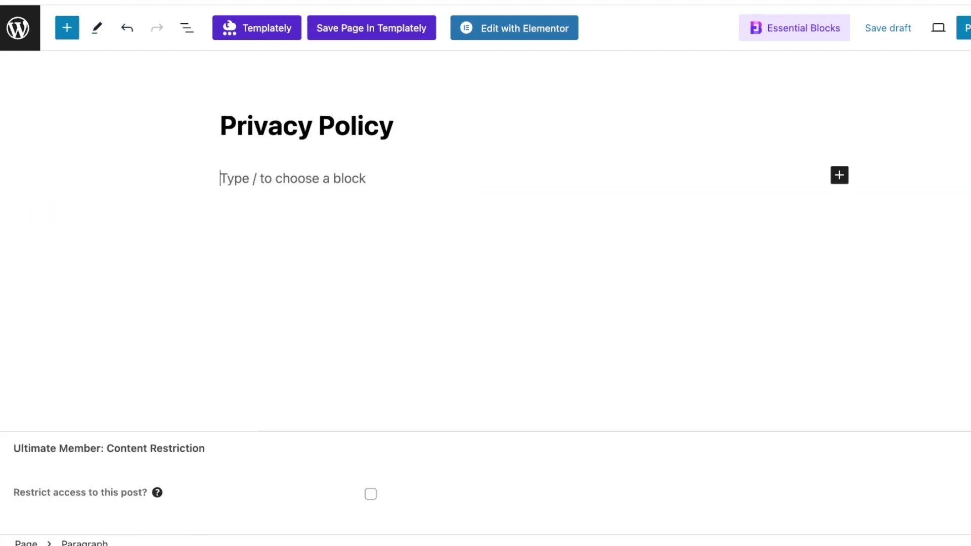
type("/")
key("Down")
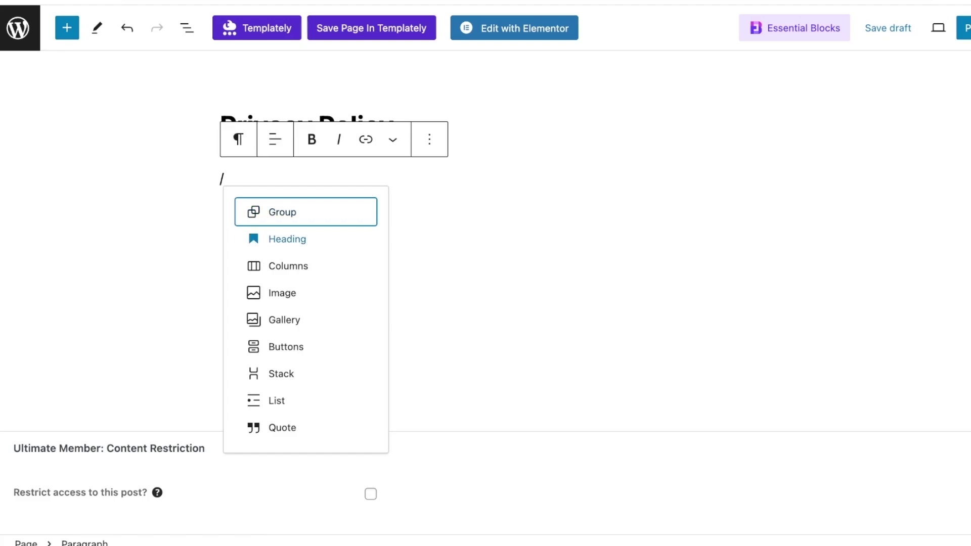
key("Return")
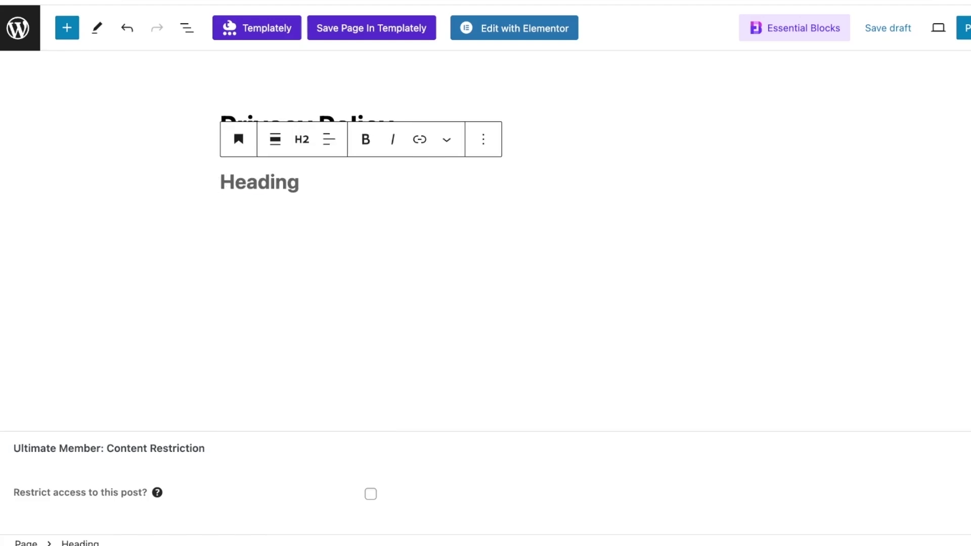
Write the paragraph "All member of our website need to agree to these privacy policy terms." below the page title.
type("A")
key("BackSpace")
type("al")
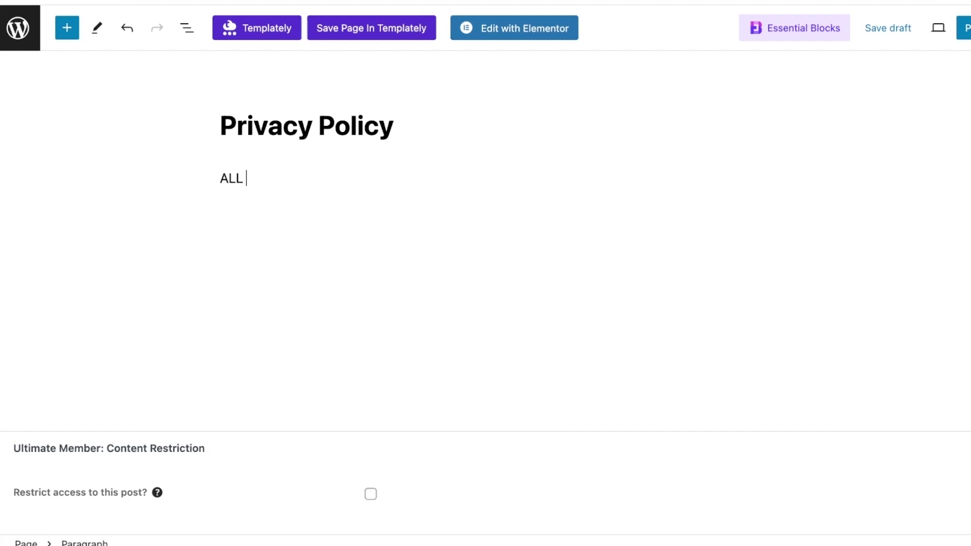
type("ME")
key("BackSpace")
key("BackSpace")
key("BackSpace")
key("BackSpace")
key("BackSpace")
type("ll member of")
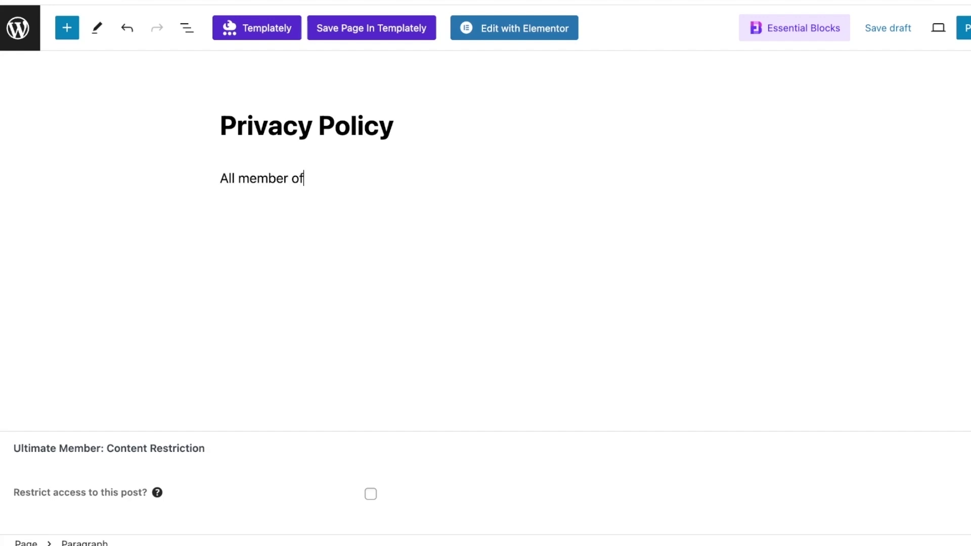
type(" our website need to af")
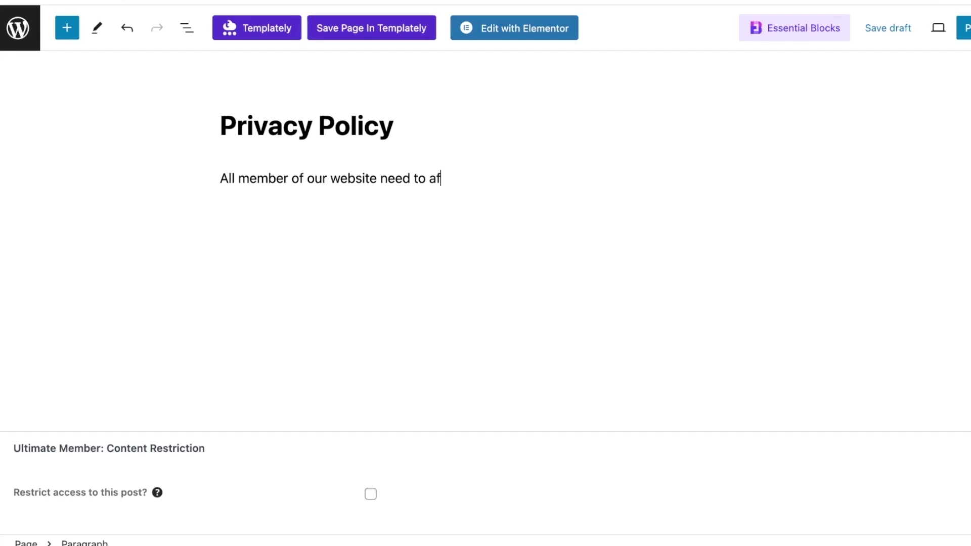
key("BackSpace")
type("gree to these priv")
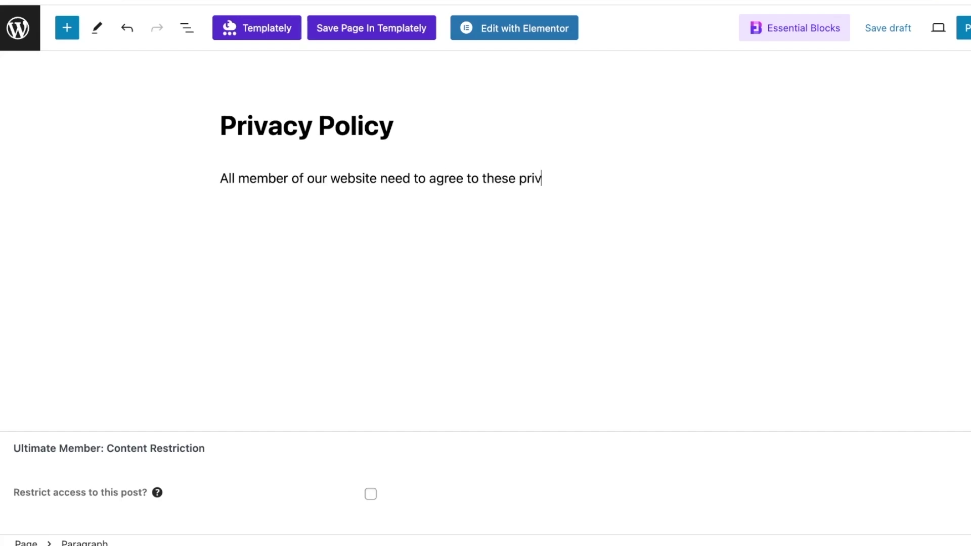
type("acy policy terms.")
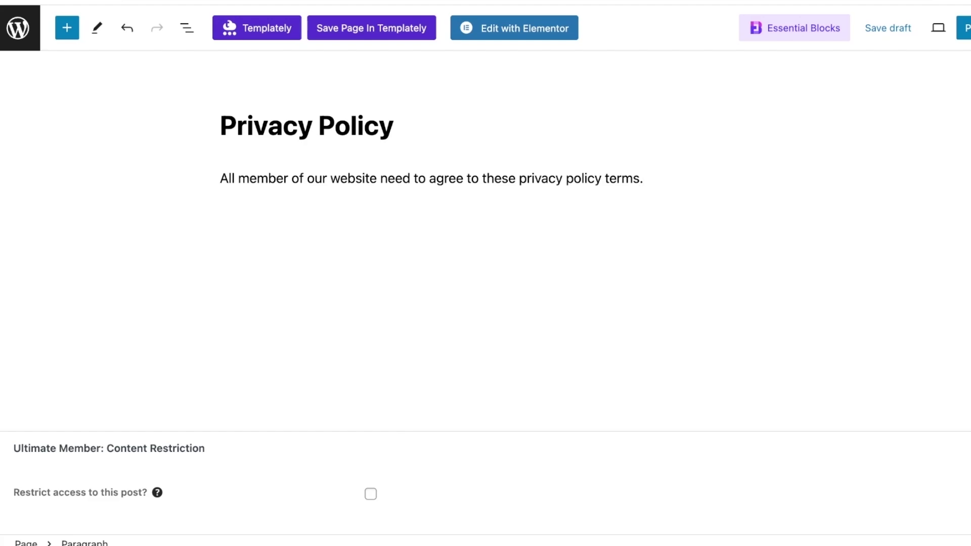
Start an empty paragraph below the privacy sentence and look through the available text and media block types.
key("Return")
type("/")
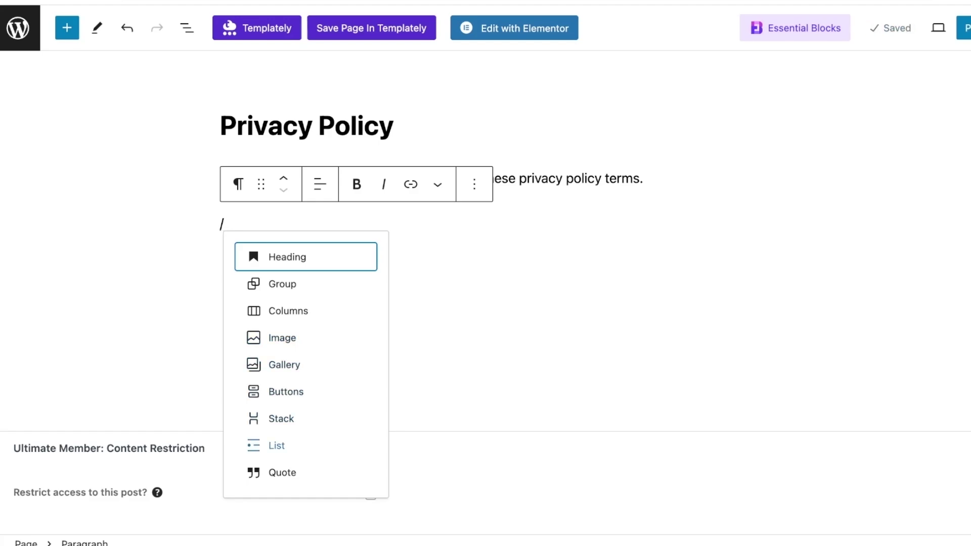
key("Escape")
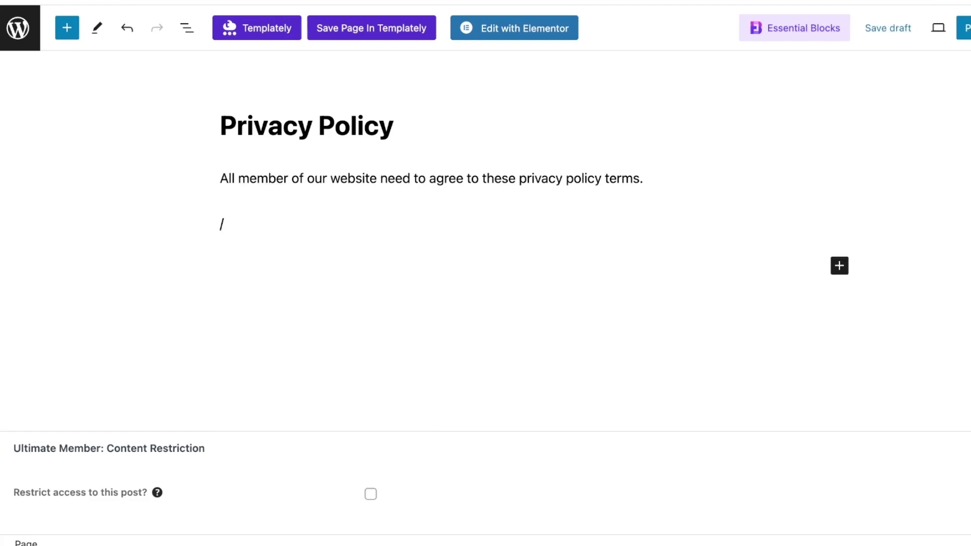
left_click(223, 224)
key("BackSpace")
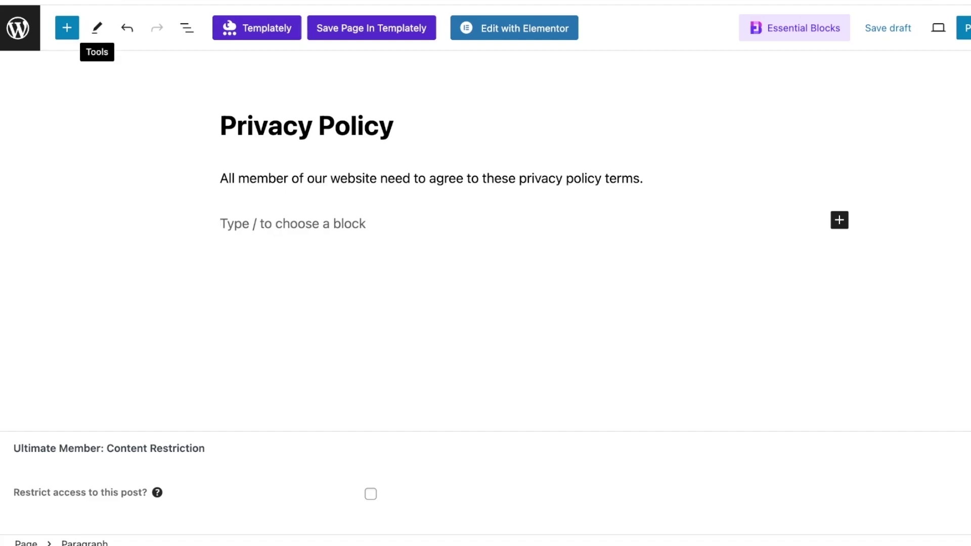
left_click(67, 28)
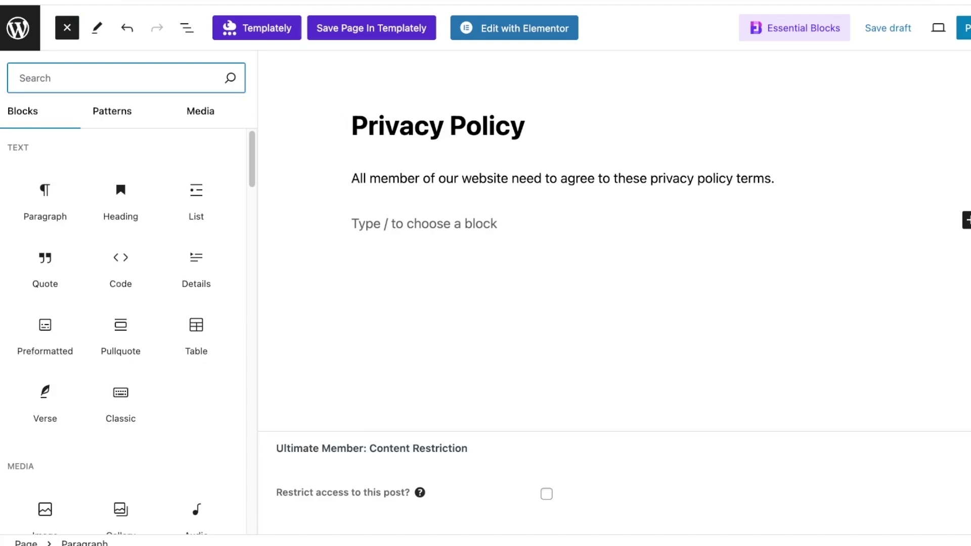
scroll(120, 252, "down", 5)
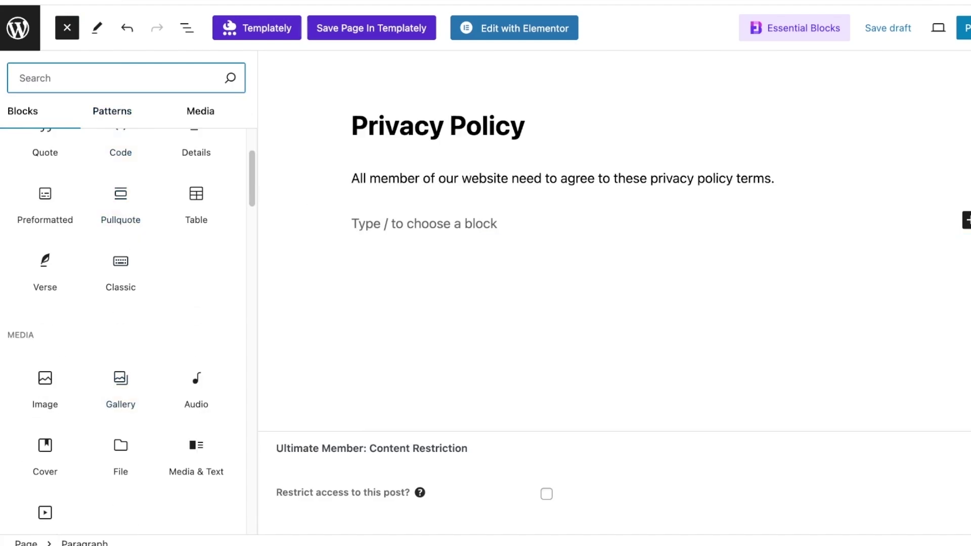
key("Escape")
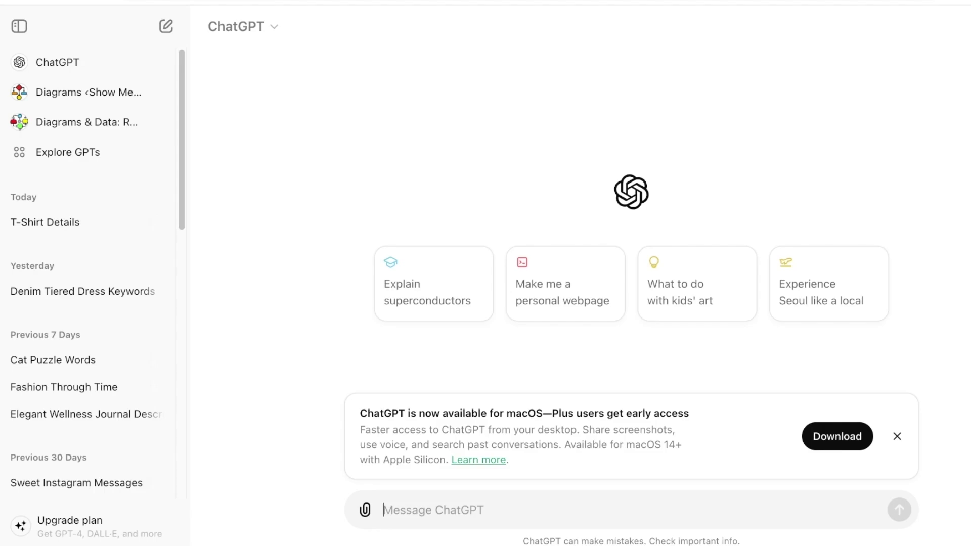
Ask ChatGPT to "write a privacy policy for my site where I sell products and display my portfolio".
type("writ")
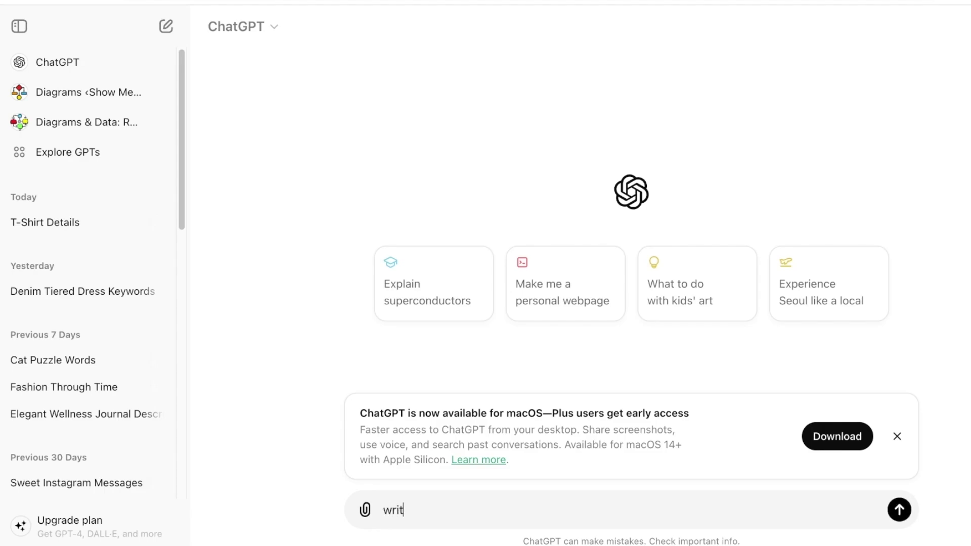
type("e a privacy policy for my ")
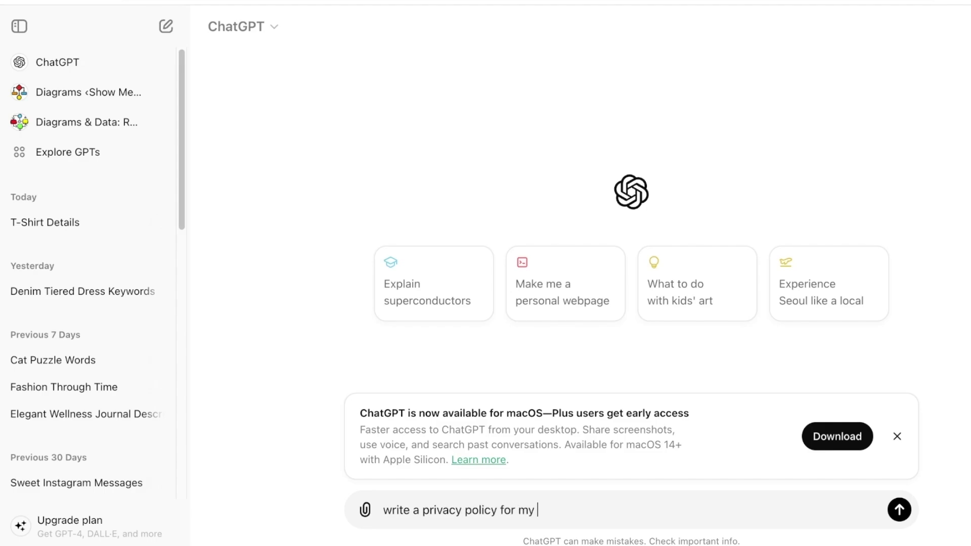
type("site where a")
key("BackSpace")
type("I sell products and")
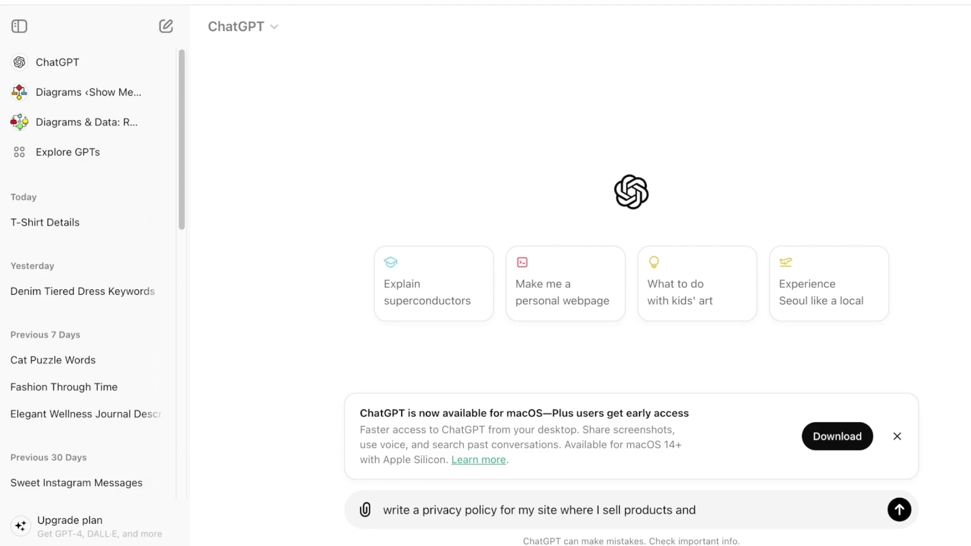
type(" display my portfolio")
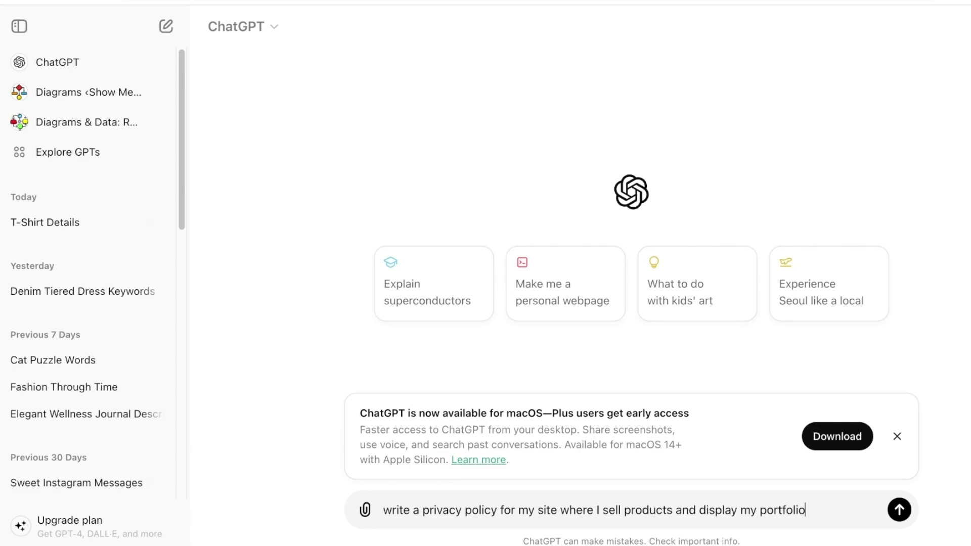
key("Return")
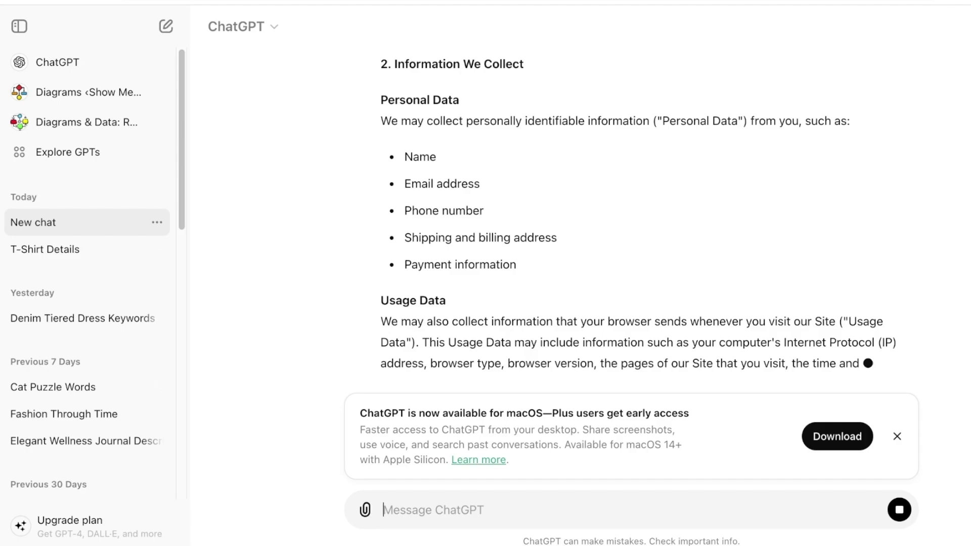
Read through the generated privacy policy, from the introduction and collected personal data to the data protection rights.
scroll(640, 227, "up", 10)
scroll(641, 228, "down", 10)
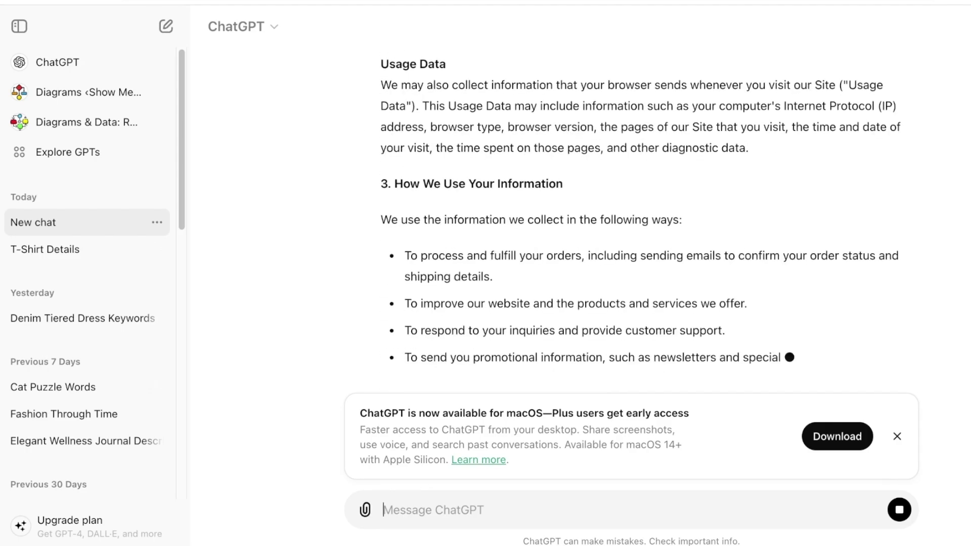
scroll(641, 227, "up", 8)
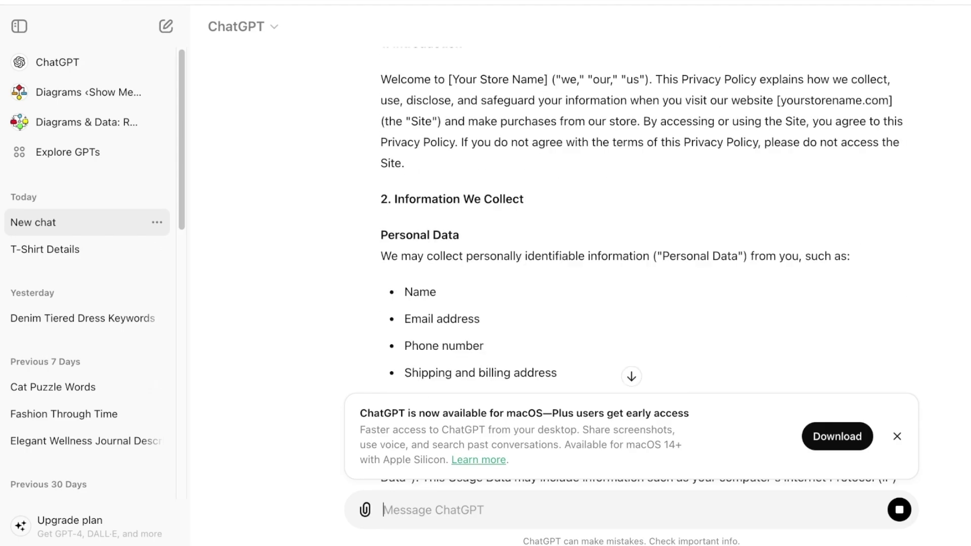
scroll(640, 228, "down", 4)
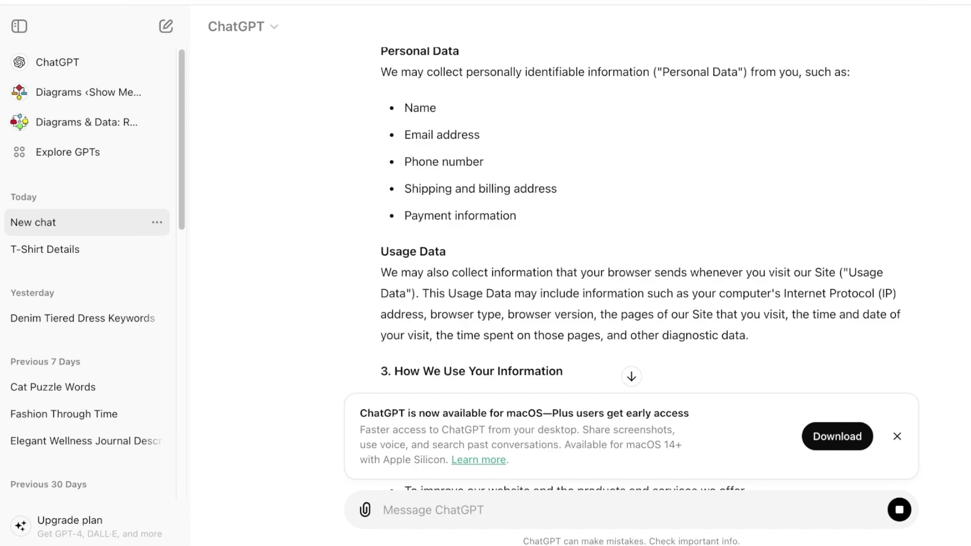
triple_click(480, 189)
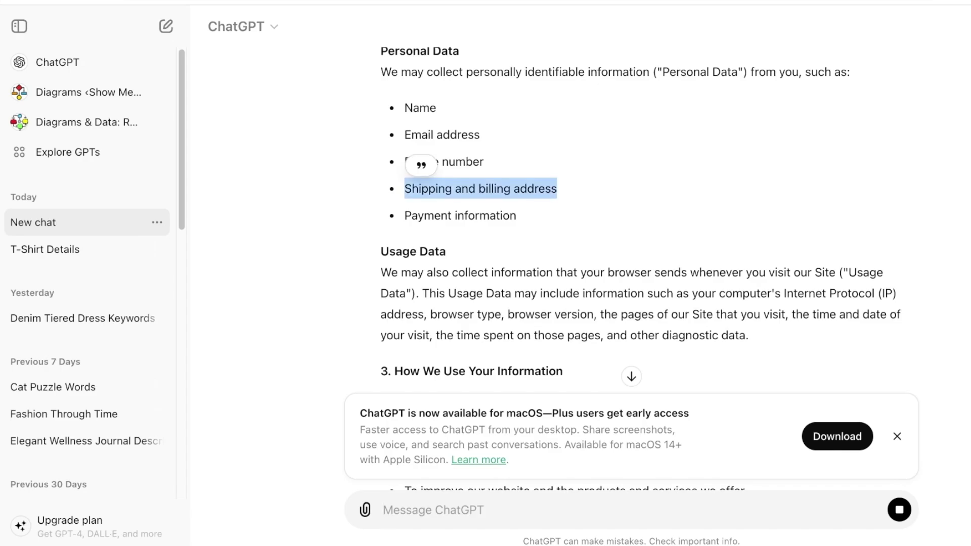
scroll(640, 219, "down", 11)
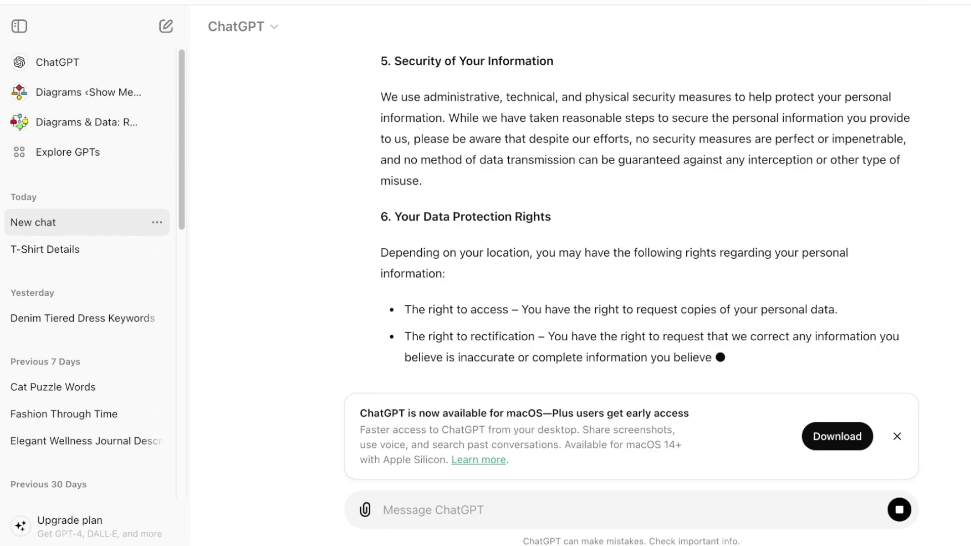
scroll(645, 219, "up", 8)
scroll(645, 218, "down", 8)
scroll(644, 218, "up", 3)
scroll(645, 219, "down", 3)
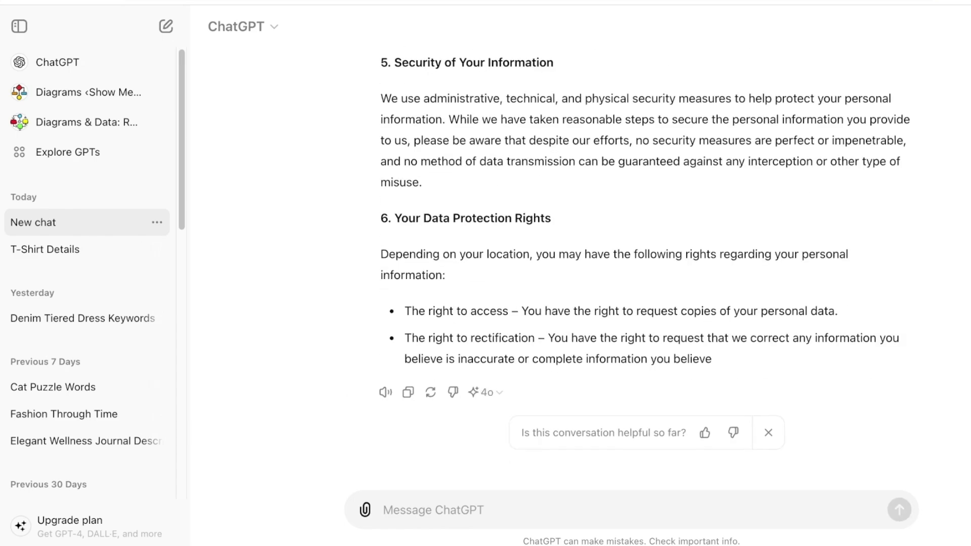
Copy the generated policy from the "Last updated" line to its end and paste it into the empty paragraph of the WordPress Privacy Policy page.
scroll(645, 268, "up", 3)
scroll(645, 268, "up", 20)
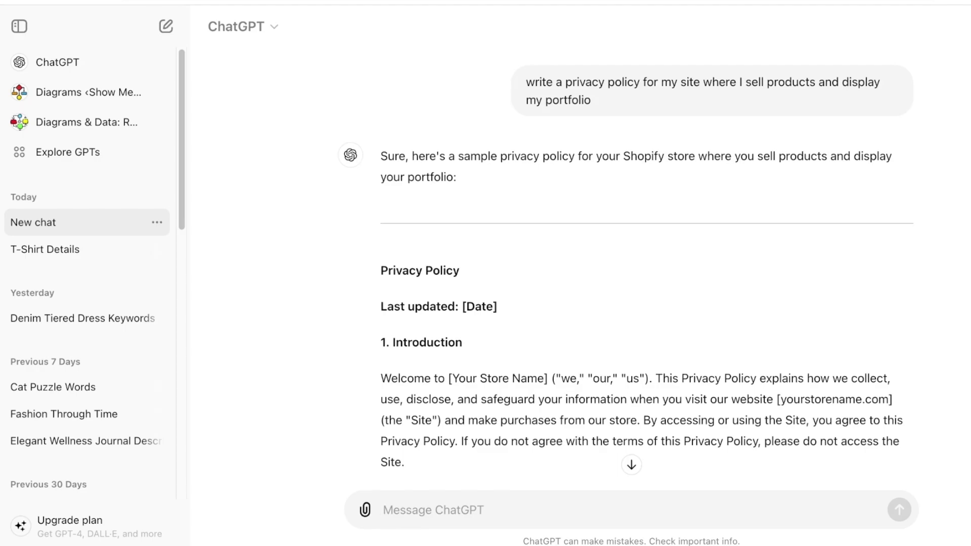
left_click_drag(382, 270, 714, 440)
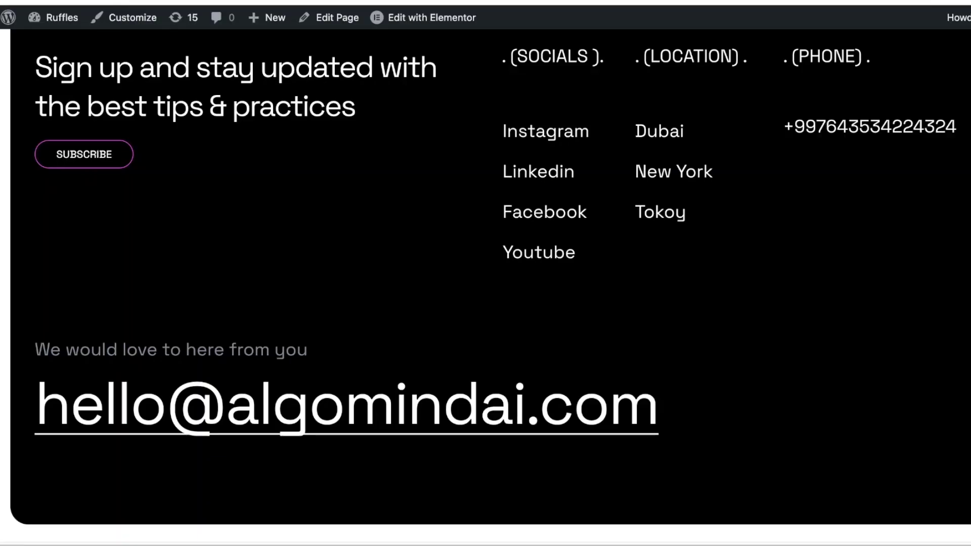
scroll(485, 283, "up", 3)
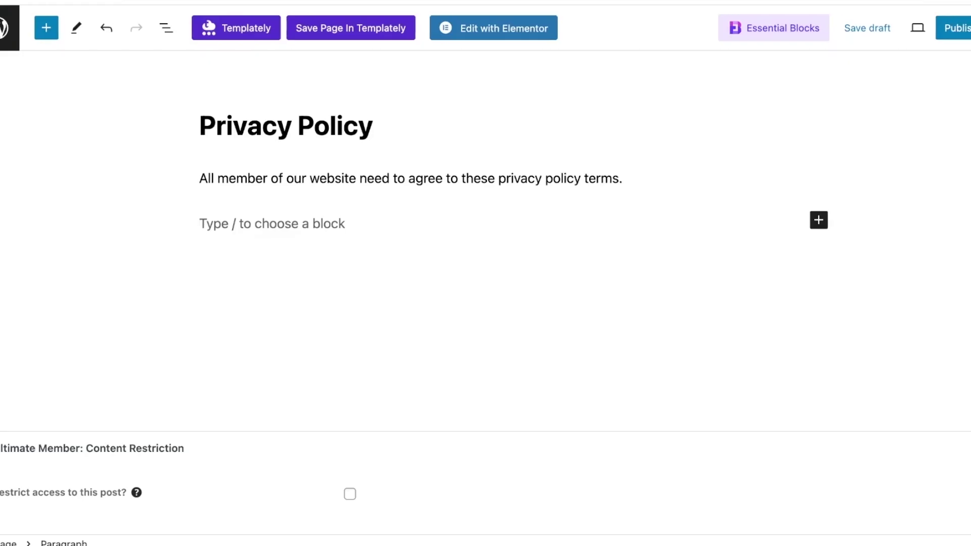
key("ctrl+v")
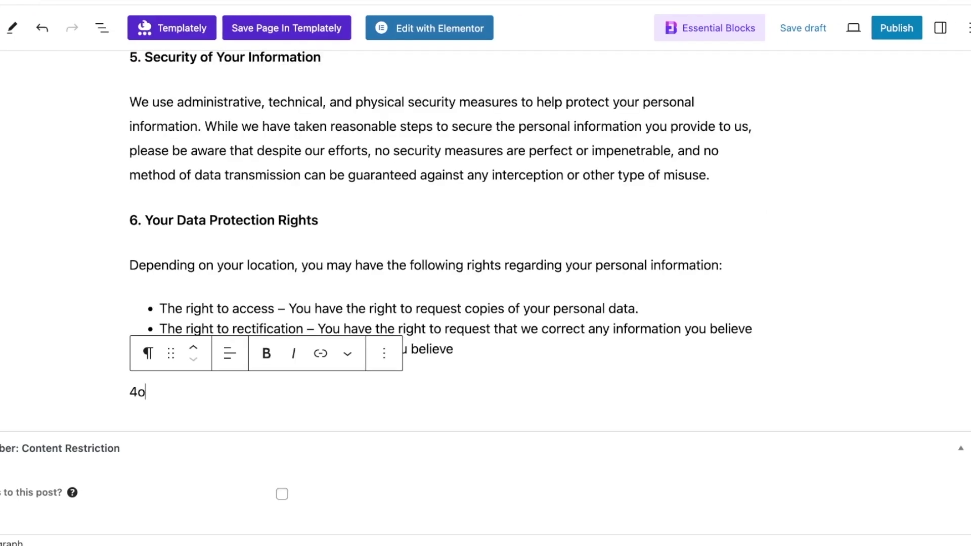
Replace the [Date] placeholder in the "Last updated" line with "28, June 2024.".
scroll(485, 283, "up", 10)
scroll(443, 292, "up", 10)
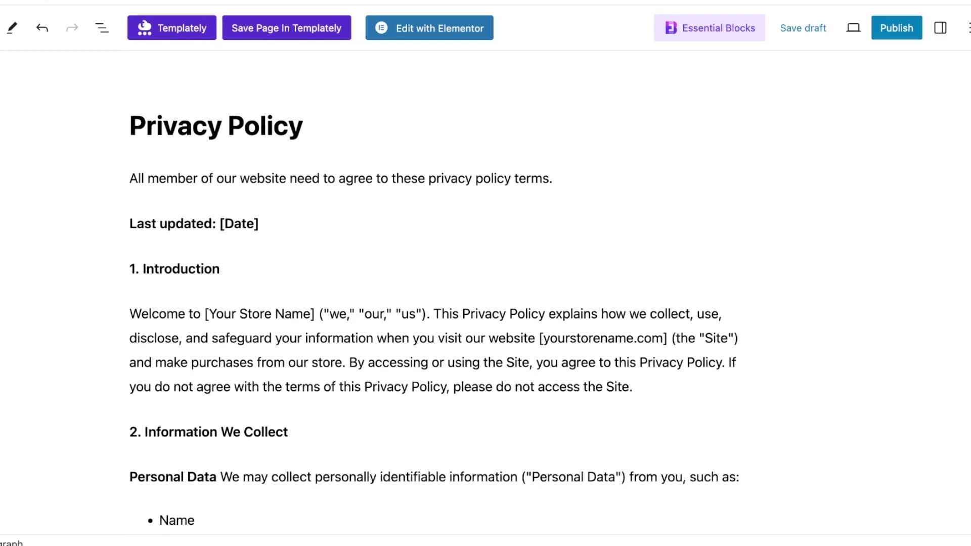
triple_click(233, 223)
key("shift+Right")
key("shift+Right")
key("shift+Right")
key("shift+Right")
key("shift+Right")
key("shift+Right")
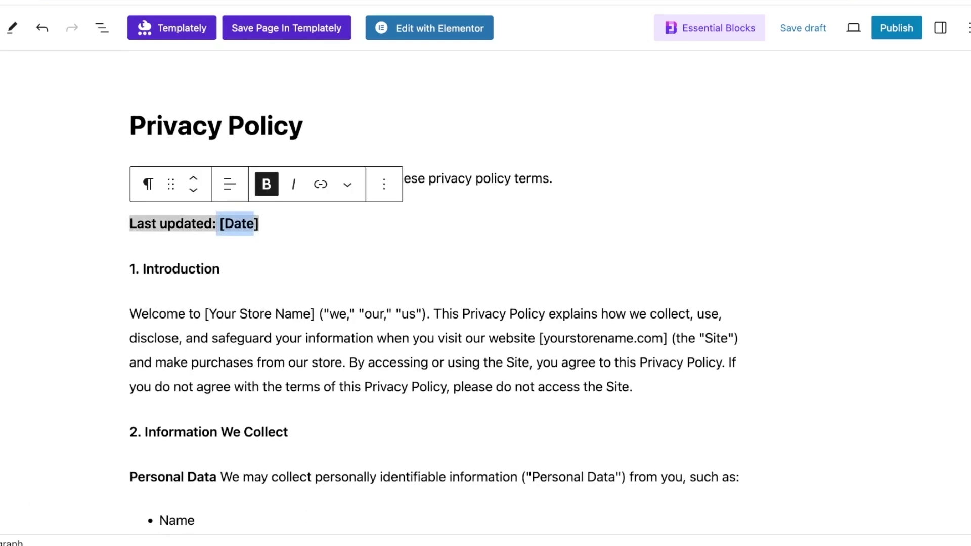
key("BackSpace")
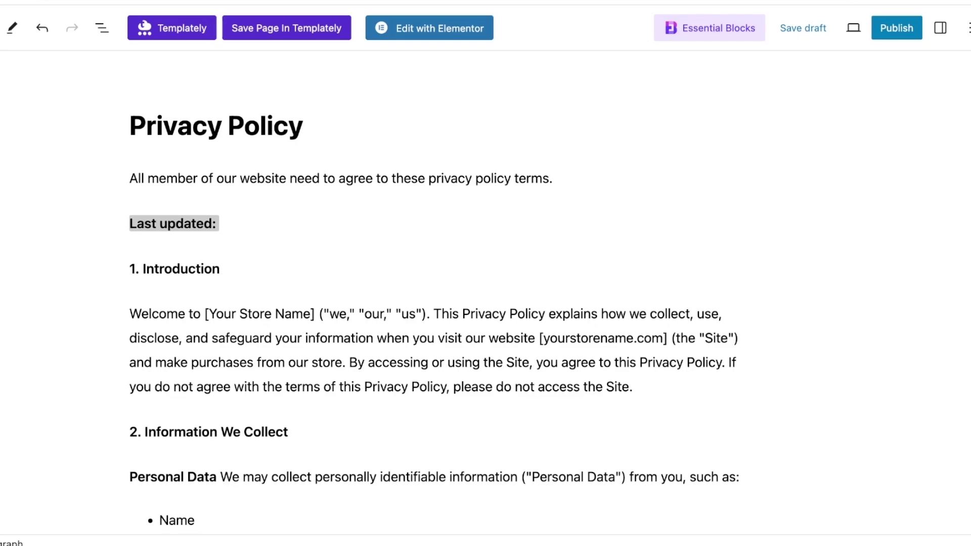
type("28.")
key("BackSpace")
type(", June")
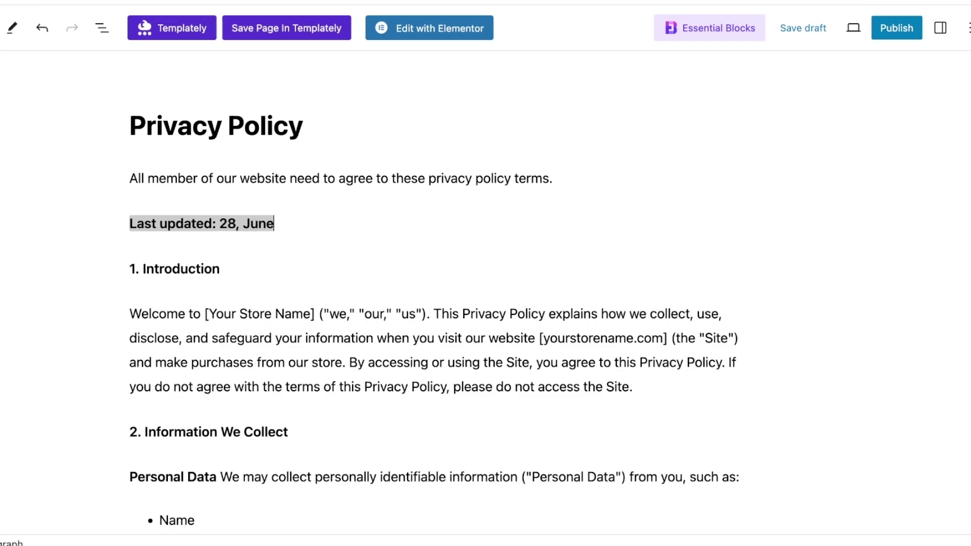
type(" 2024.")
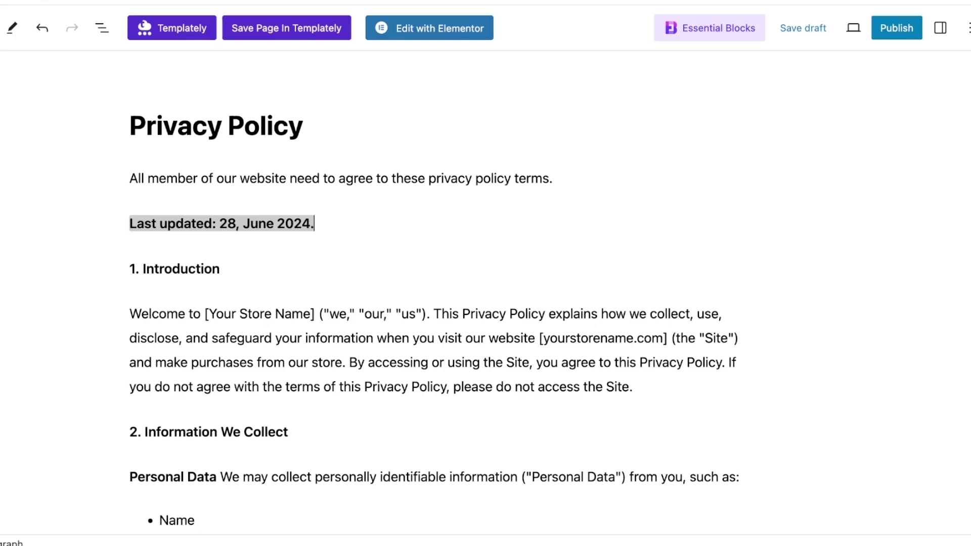
left_click(243, 223)
Replace [Your Store Name] in the Introduction with "Ruffles" and delete the ("we," "our," "us") parenthetical after it.
scroll(440, 293, "down", 6)
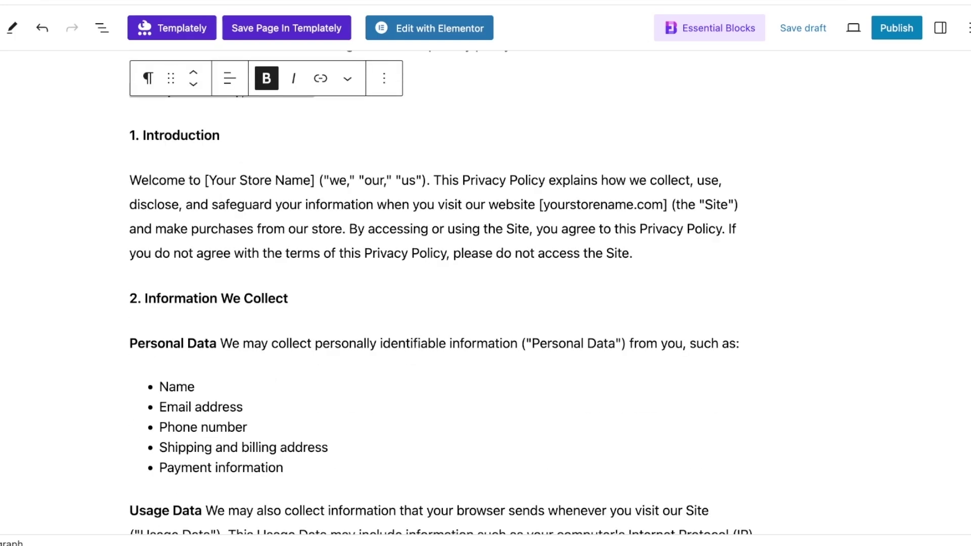
scroll(440, 293, "up", 4)
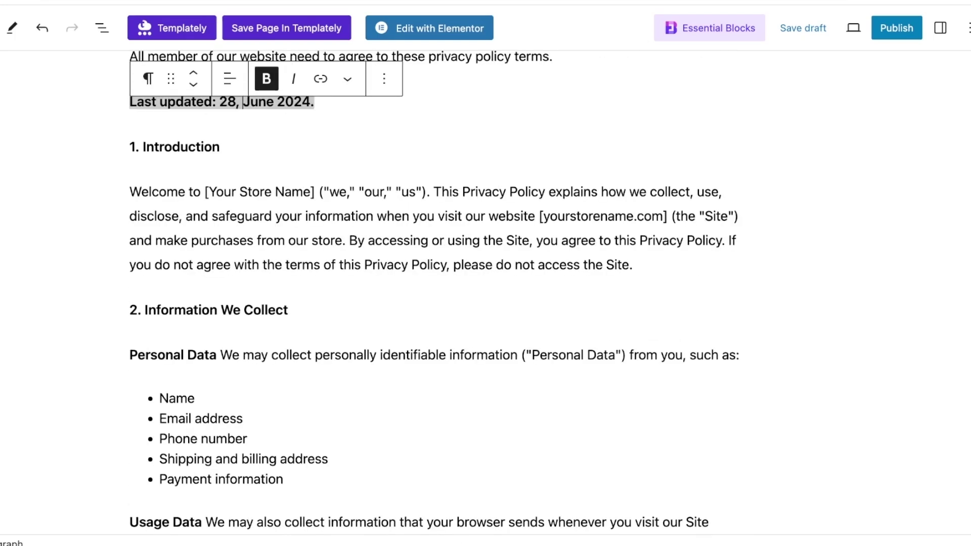
left_click_drag(314, 192, 204, 192)
type("Ruffles")
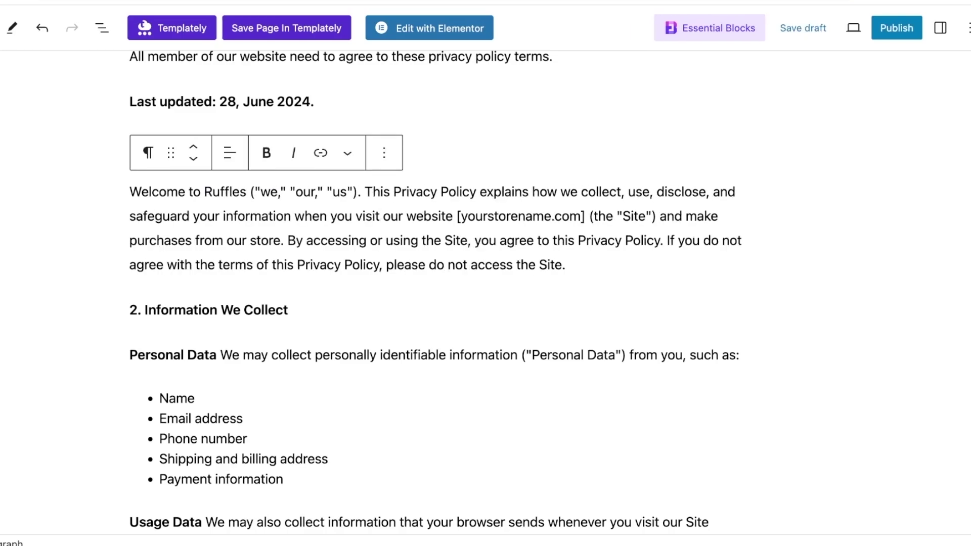
left_click_drag(246, 191, 358, 192)
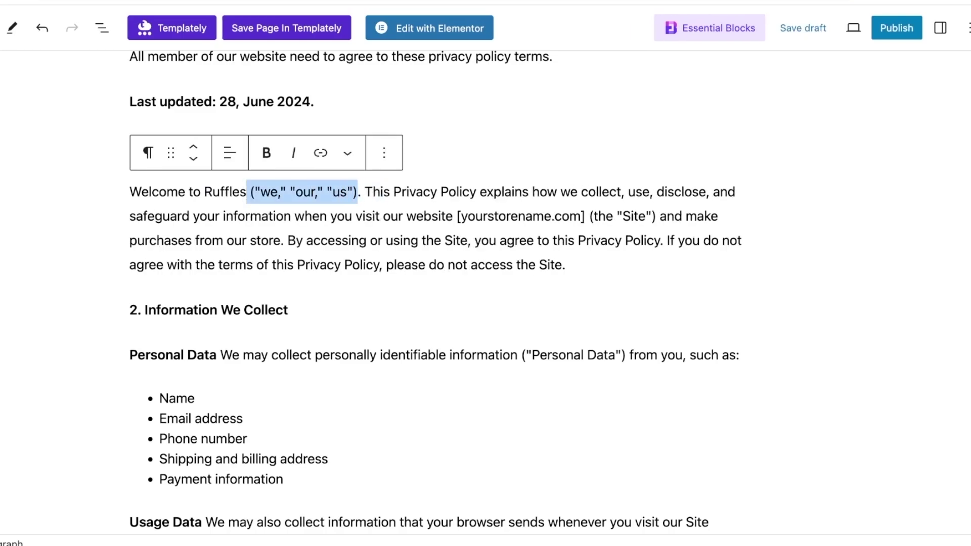
key("BackSpace")
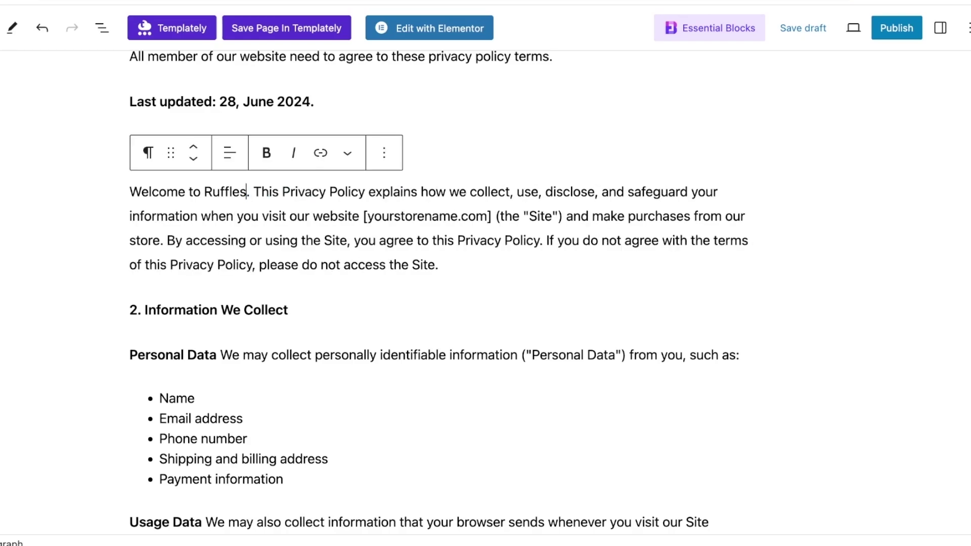
Replace the [yourstorename.com] placeholder in the Introduction with "ruffled.site" and delete the (the "Site") note after it.
left_click(261, 191)
mouse_move(367, 216)
left_mouse_down()
mouse_move(487, 216)
mouse_move(362, 216)
left_mouse_up()
type("ruffles,")
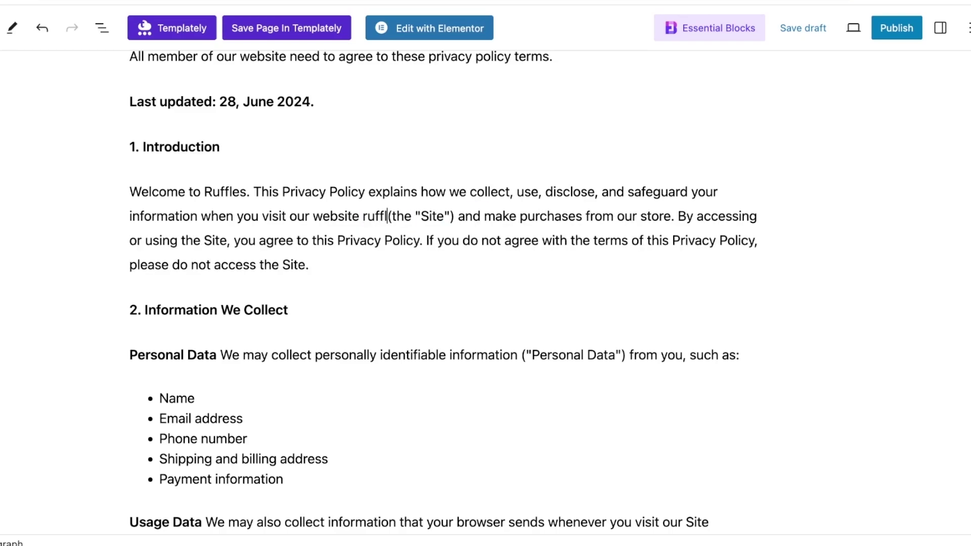
key("BackSpace")
key("BackSpace")
type("d,")
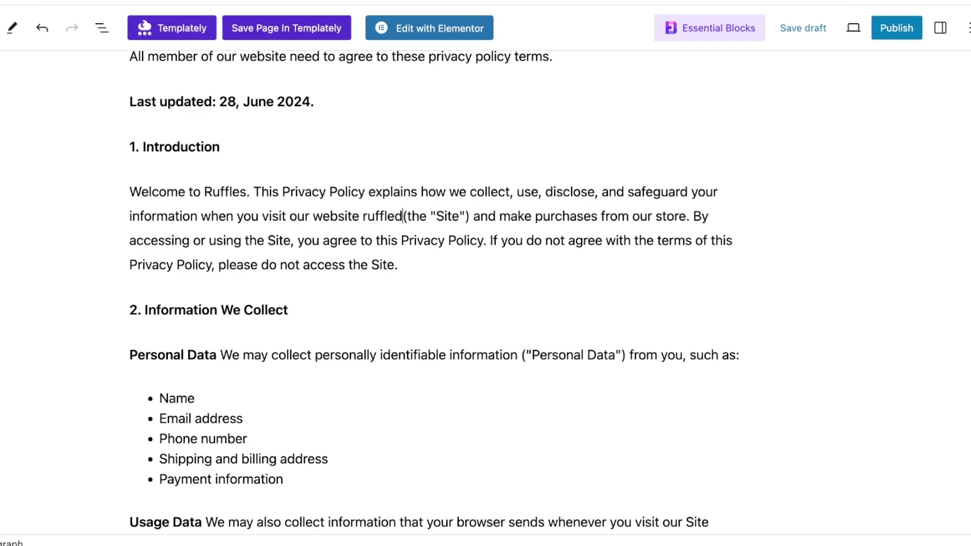
key("BackSpace")
type(".site")
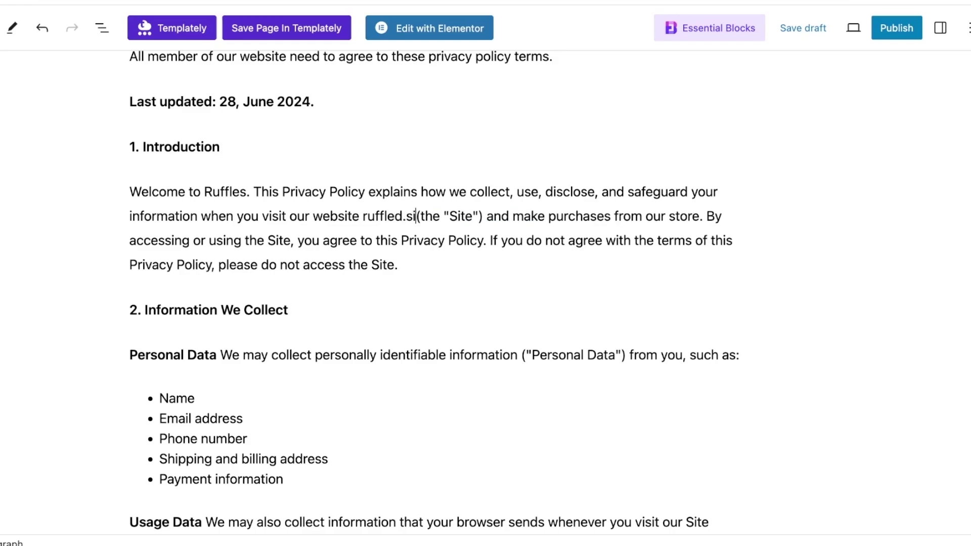
left_click_drag(495, 216, 428, 216)
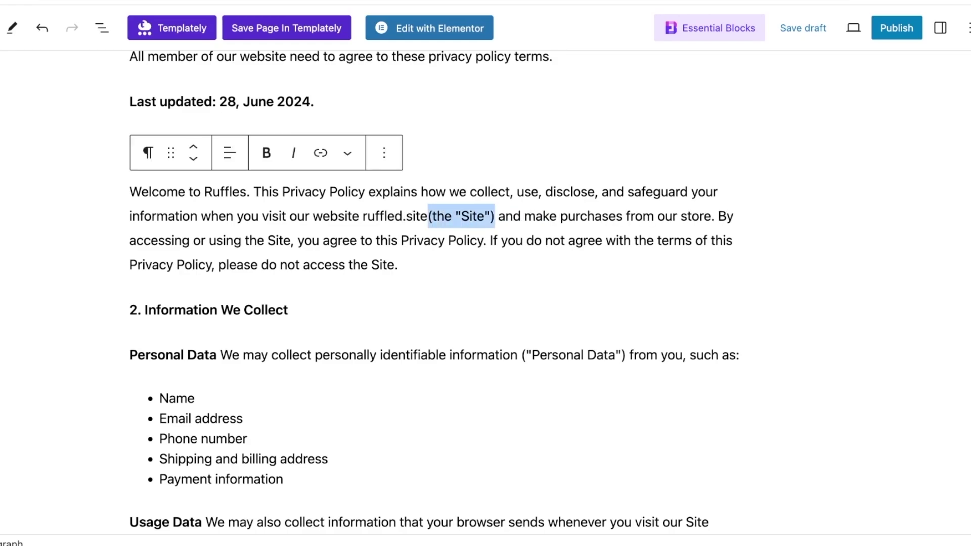
key("BackSpace")
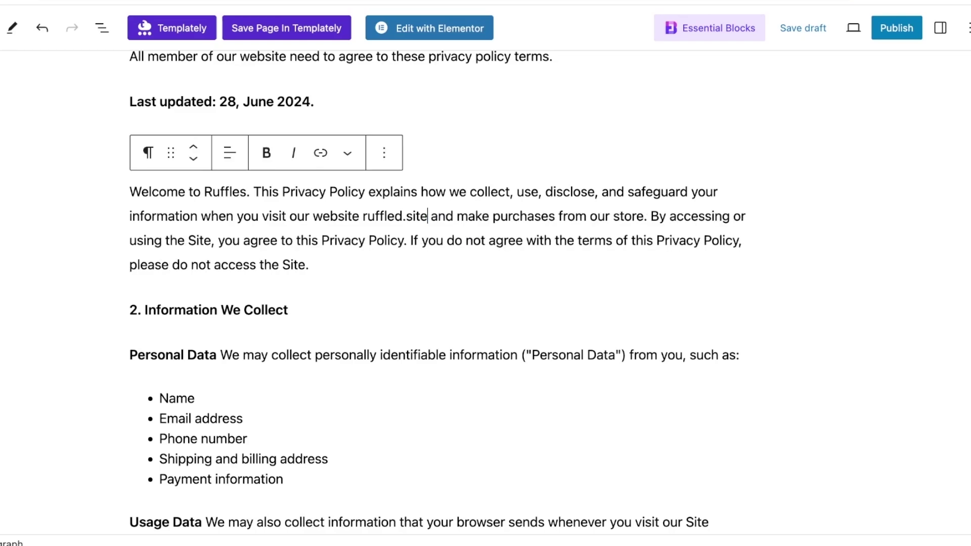
Check the remaining pasted policy sections, from Information We Collect to the end of the page, for leftover text.
scroll(440, 291, "down", 6)
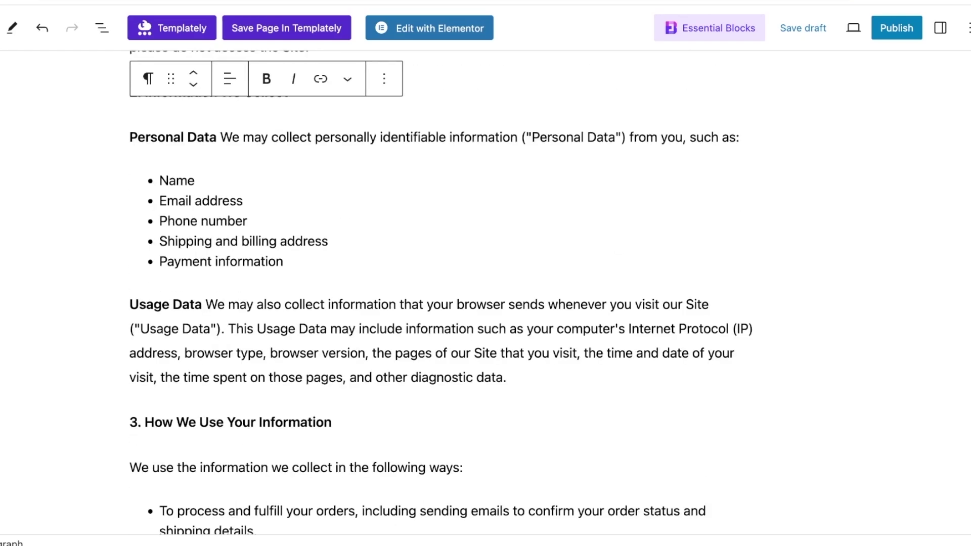
scroll(281, 470, "down", 1)
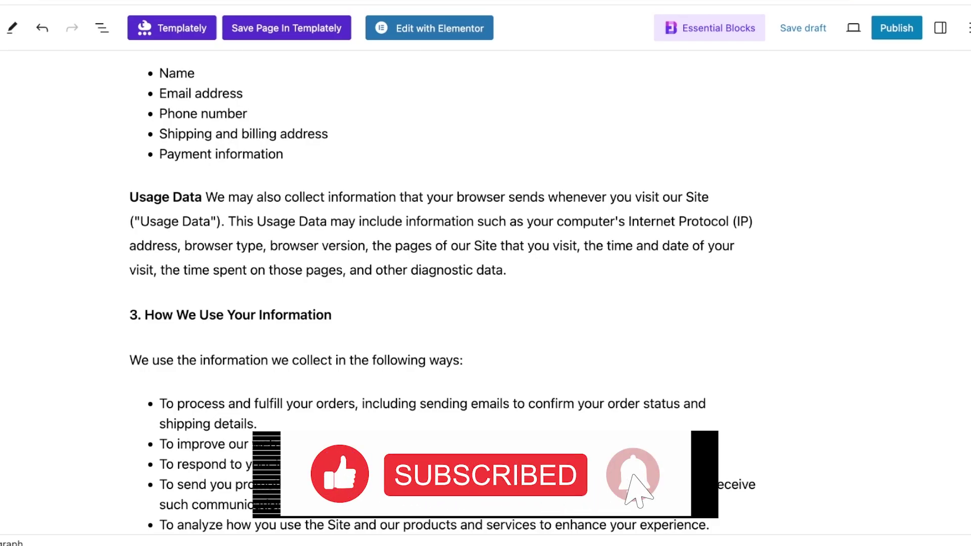
scroll(440, 291, "down", 5)
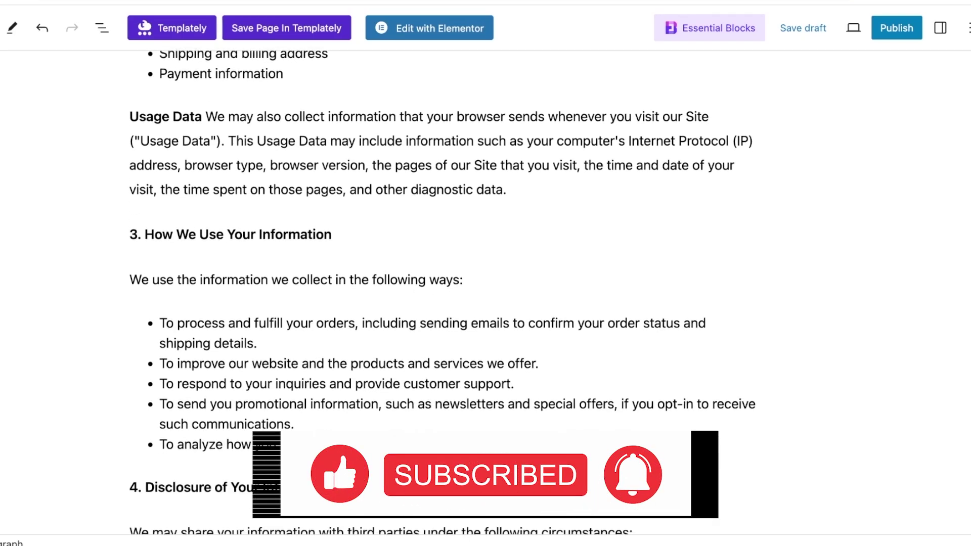
scroll(440, 291, "down", 4)
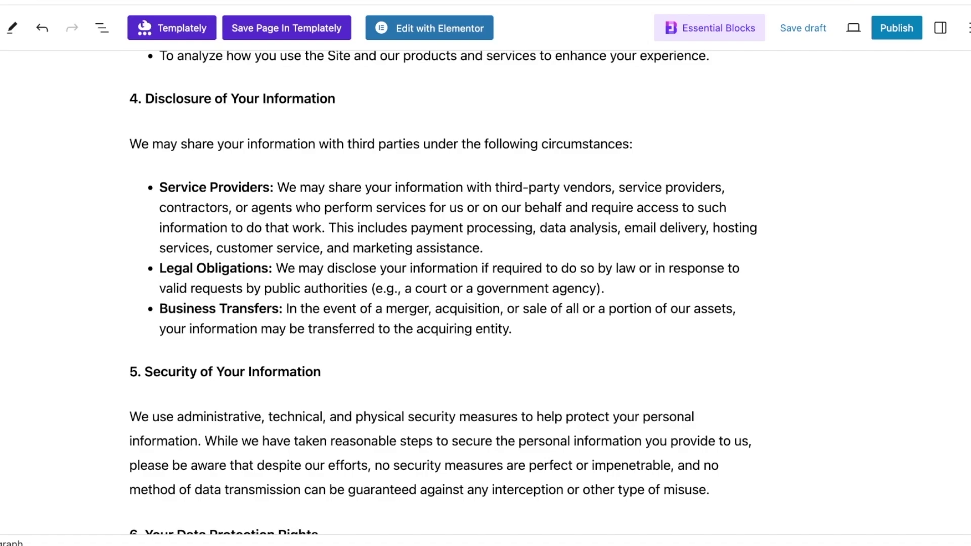
scroll(440, 291, "down", 5)
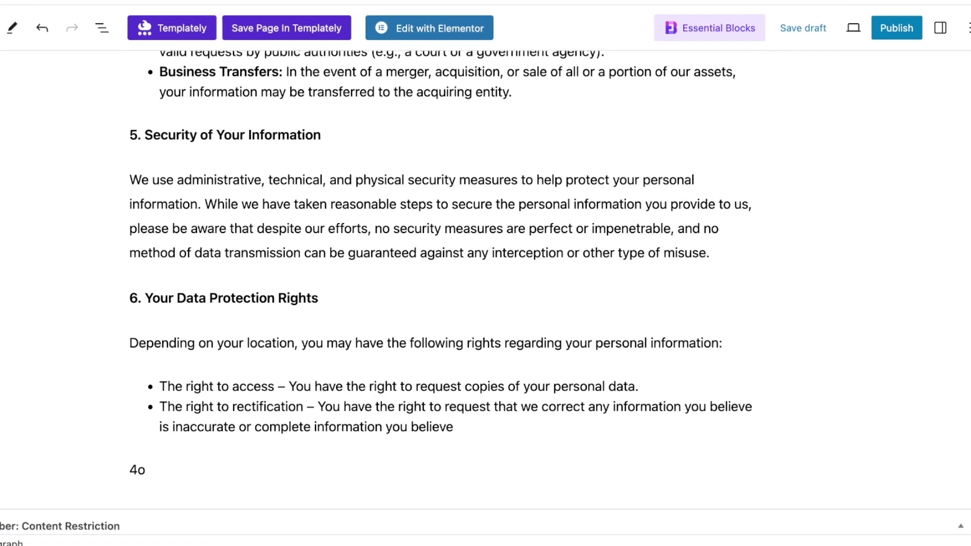
Delete the stray "4o" paragraph below the Your Data Protection Rights list at the end of the page.
scroll(440, 291, "down", 2)
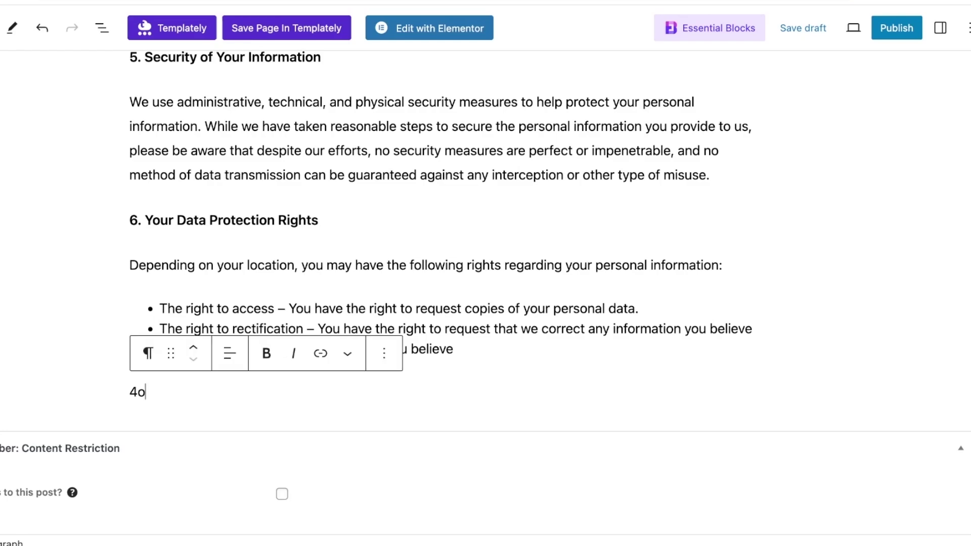
key("BackSpace")
key("BackSpace")
key("BackSpace")
scroll(440, 291, "up", 3)
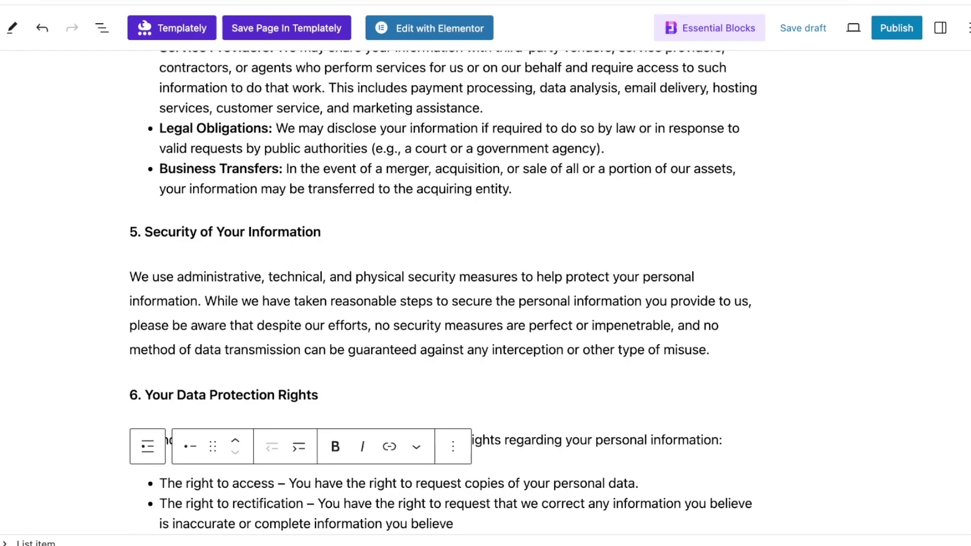
scroll(440, 291, "down", 3)
key("BackSpace")
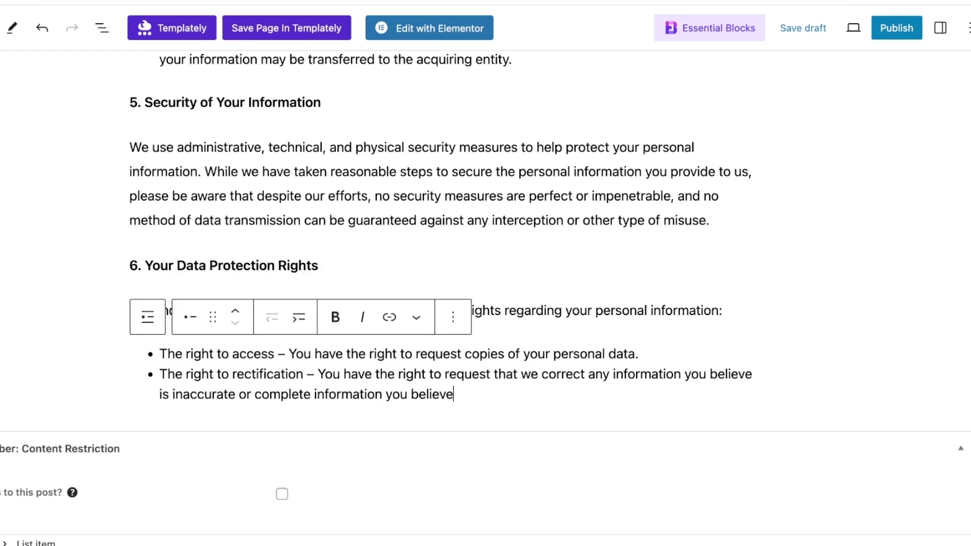
Proofread the edited Privacy Policy from the title and Introduction through to the last section.
scroll(440, 291, "up", 10)
scroll(437, 298, "up", 10)
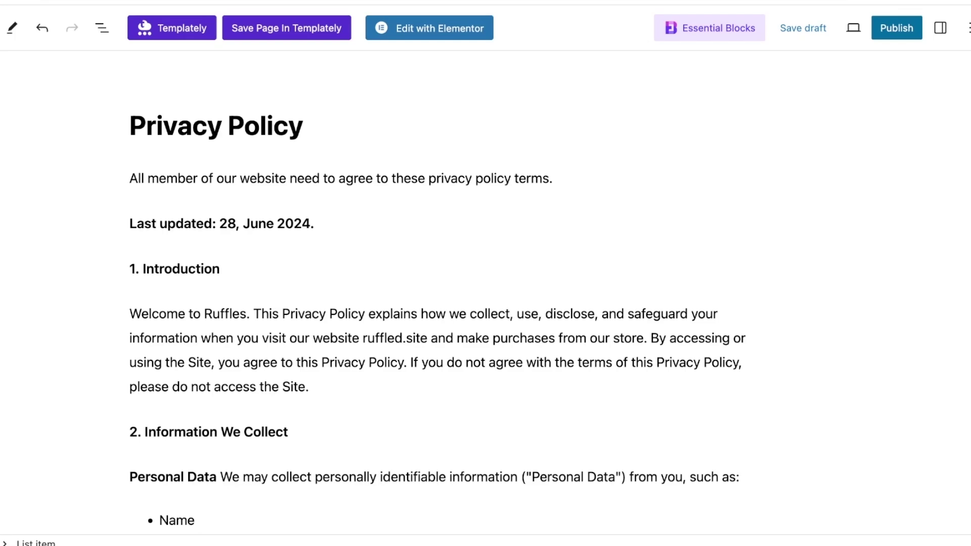
scroll(440, 293, "down", 7)
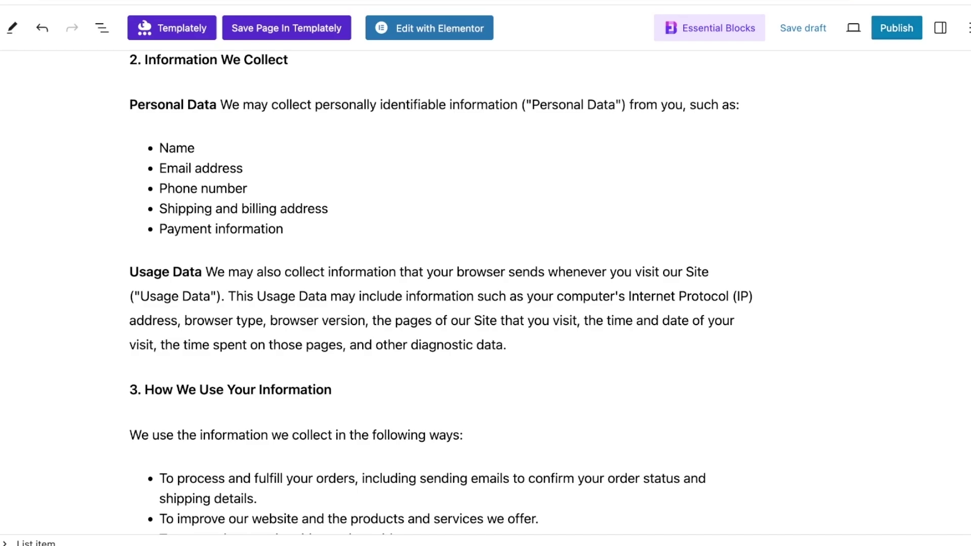
scroll(440, 293, "down", 6)
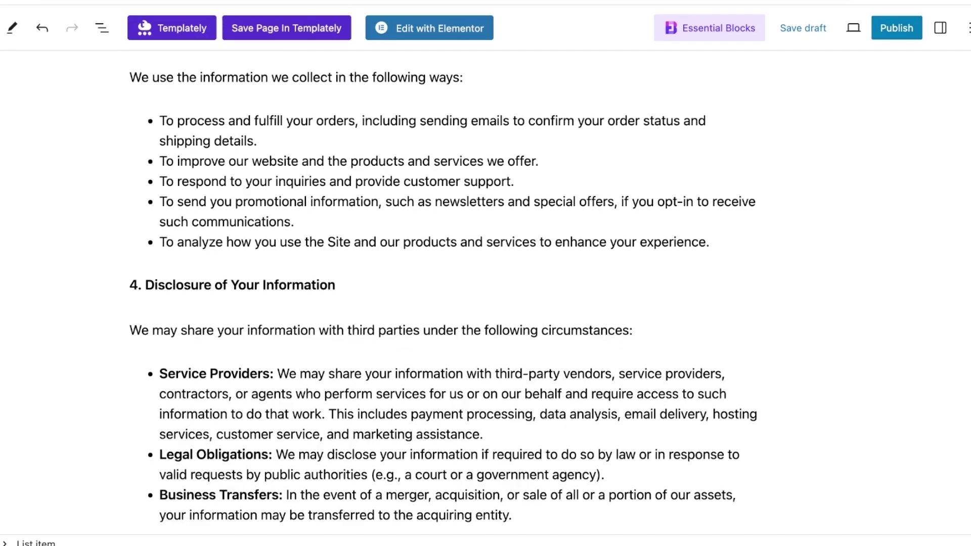
scroll(440, 293, "up", 4)
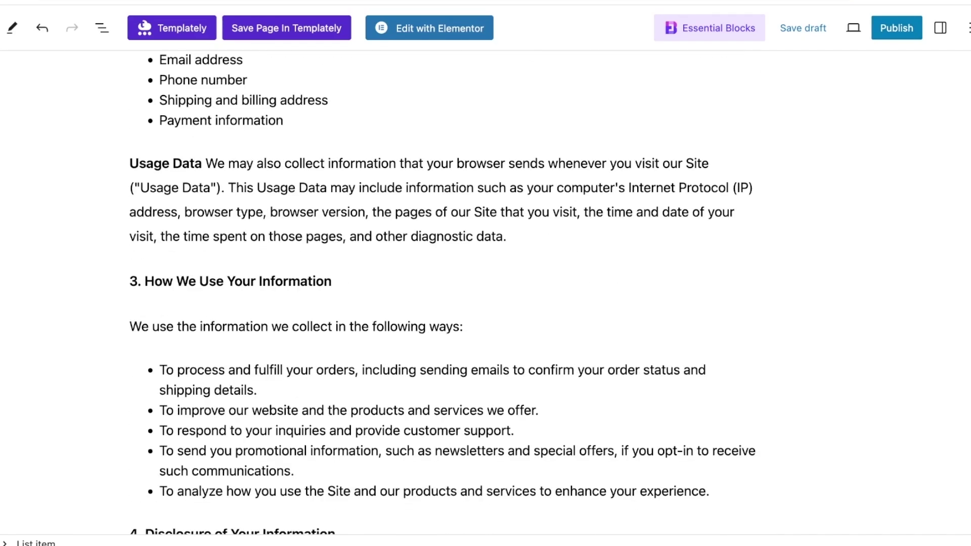
scroll(440, 294, "up", 3)
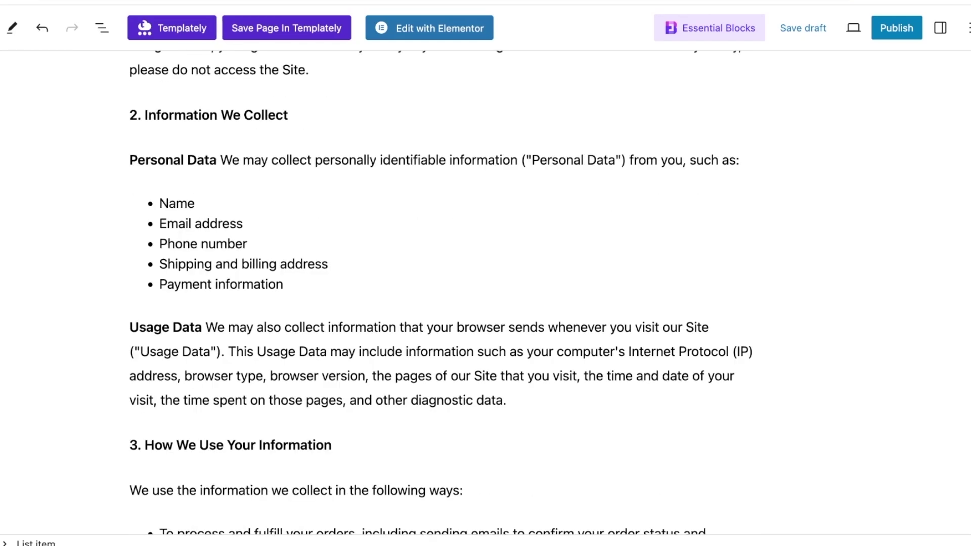
scroll(440, 294, "up", 3)
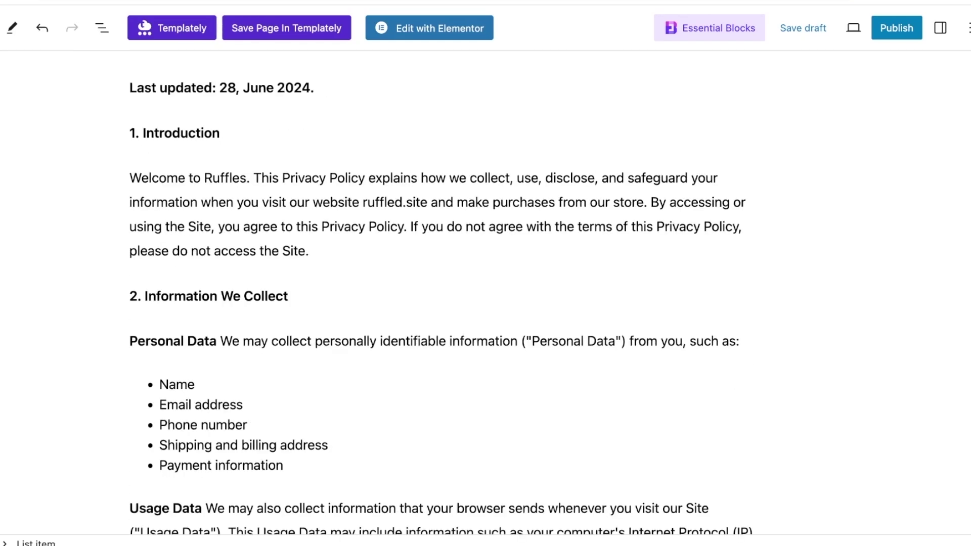
scroll(440, 294, "down", 20)
scroll(440, 293, "up", 12)
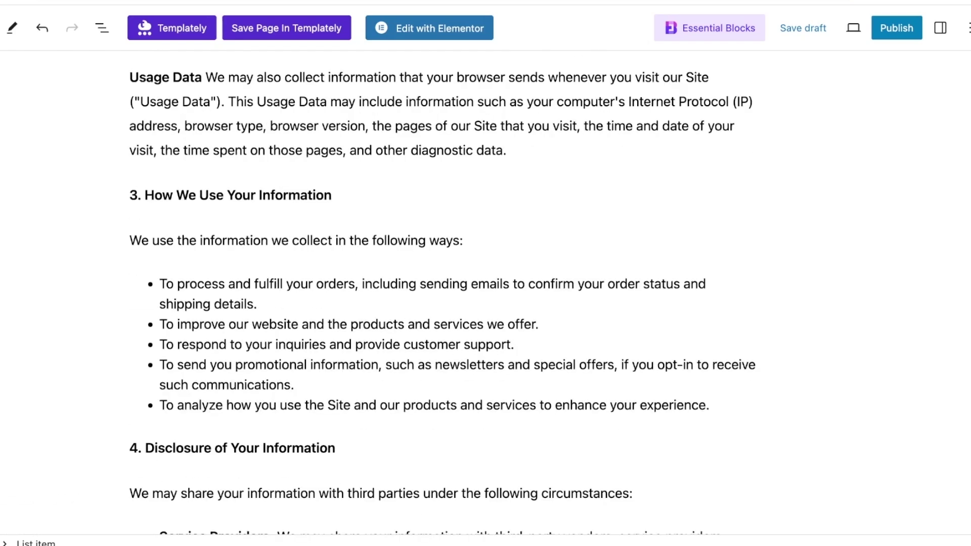
scroll(440, 293, "up", 4)
Publish the Privacy Policy page with public visibility and review its full content on the live site.
left_click(895, 28)
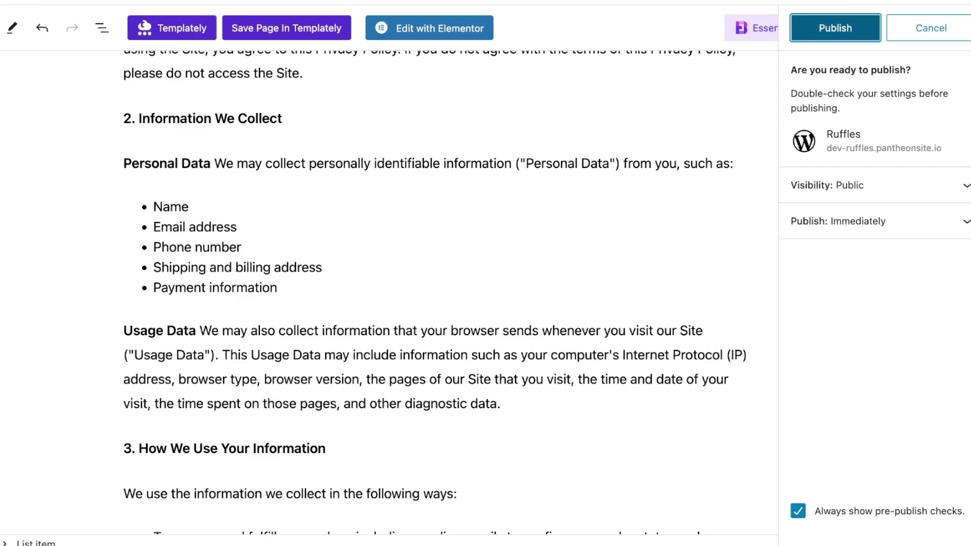
left_click(835, 28)
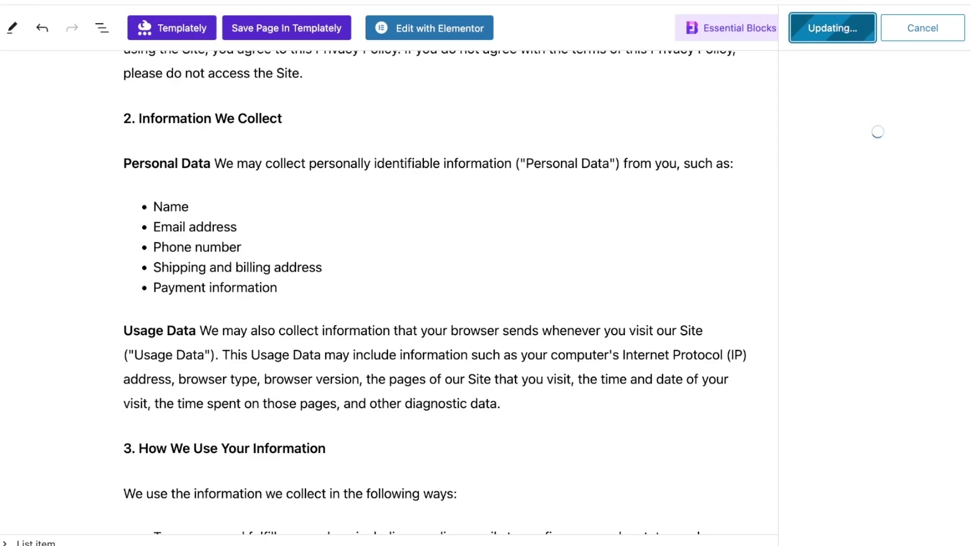
left_click(833, 191)
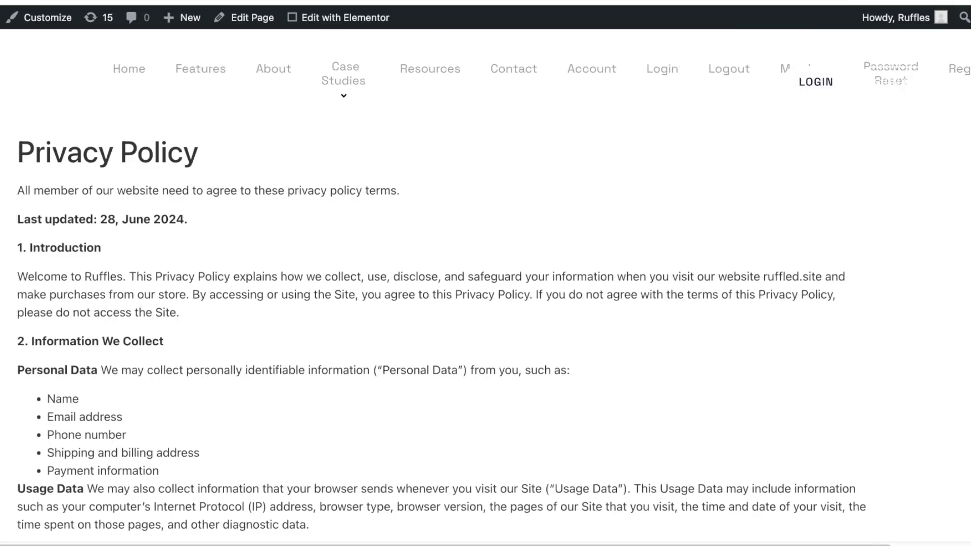
scroll(485, 283, "down", 5)
scroll(486, 283, "down", 10)
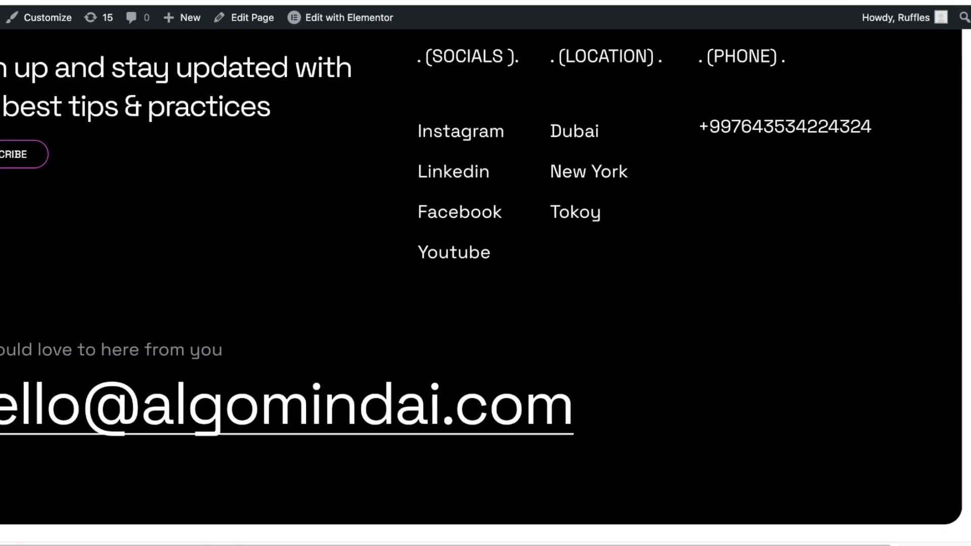
scroll(486, 284, "up", 15)
scroll(485, 283, "down", 4)
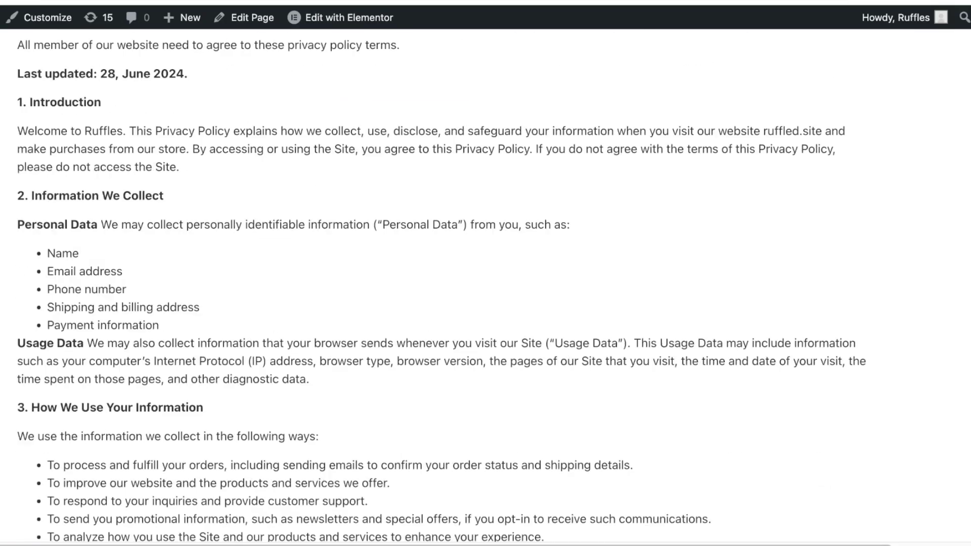
scroll(485, 283, "up", 4)
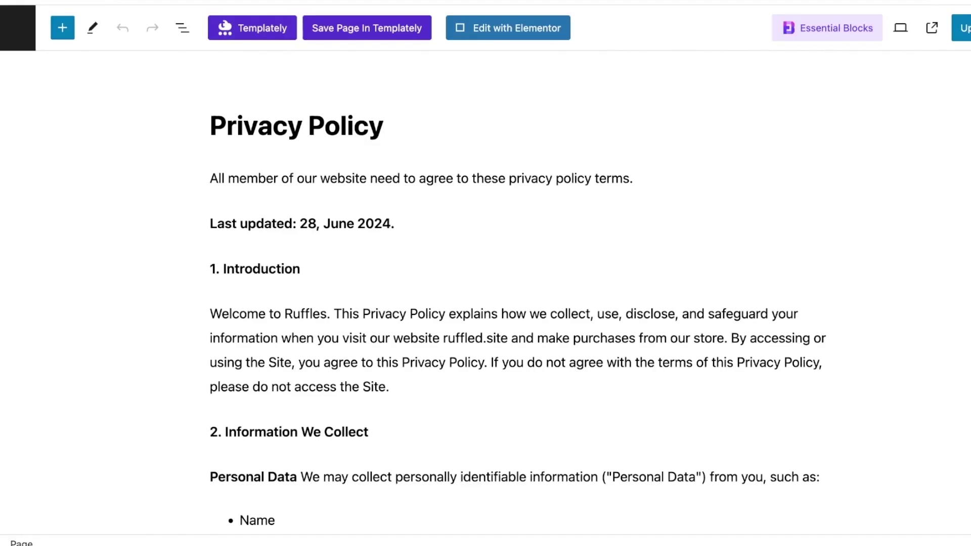
Browse the blocks available for the Privacy Policy page, from the Text group to the Theme group.
left_click(257, 126)
scroll(517, 293, "down", 3)
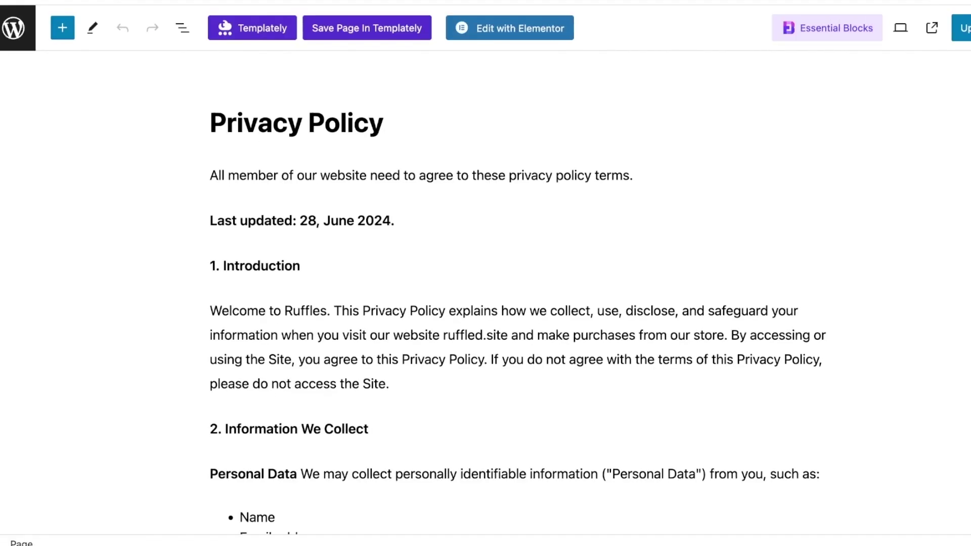
scroll(517, 292, "up", 3)
left_click(62, 28)
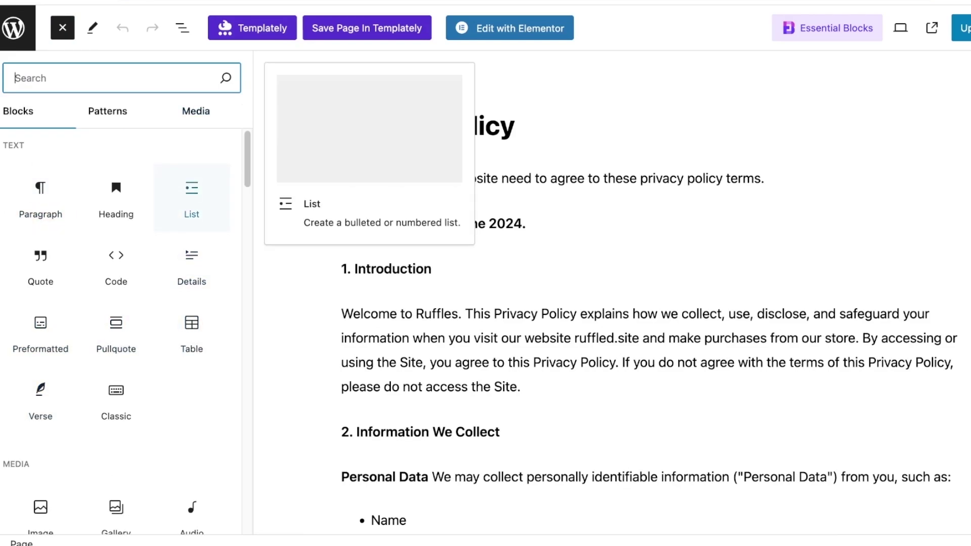
scroll(116, 303, "down", 10)
scroll(192, 343, "down", 7)
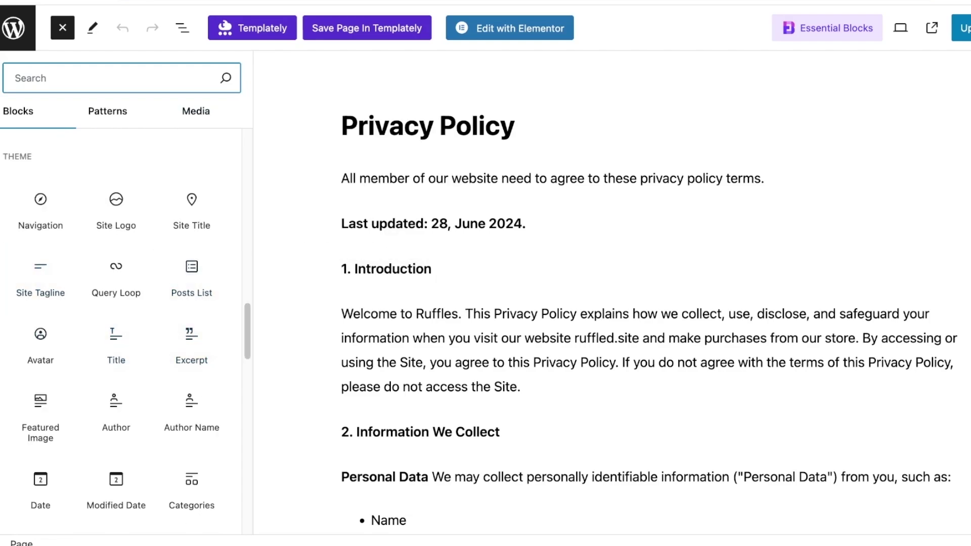
key("Escape")
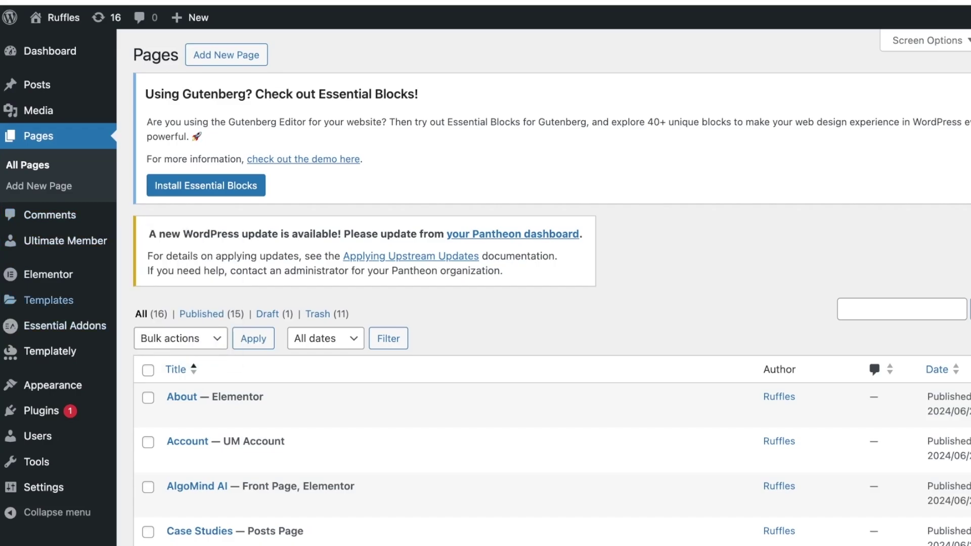
Open the site's navigation menu management and look through the items in AlgoMind Menu.
mouse_move(53, 384)
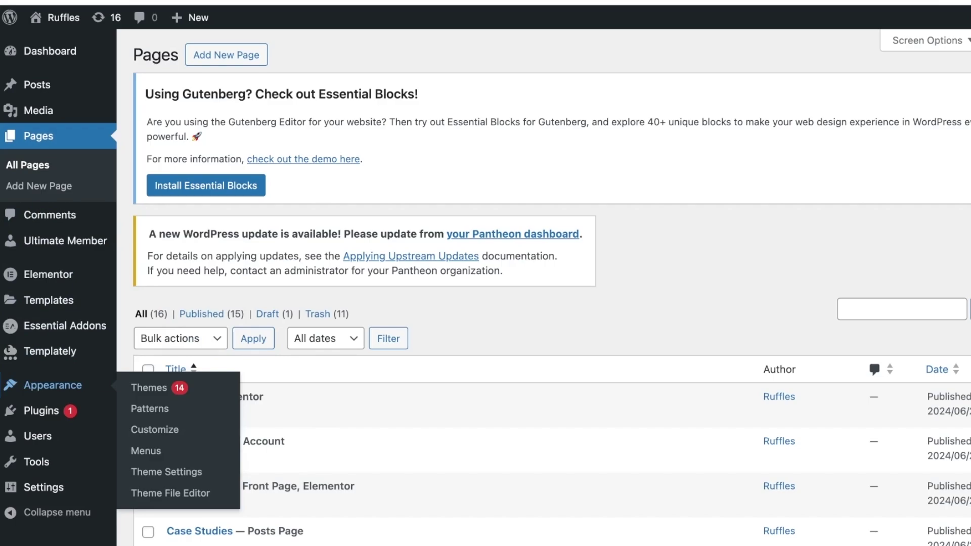
left_click(53, 385)
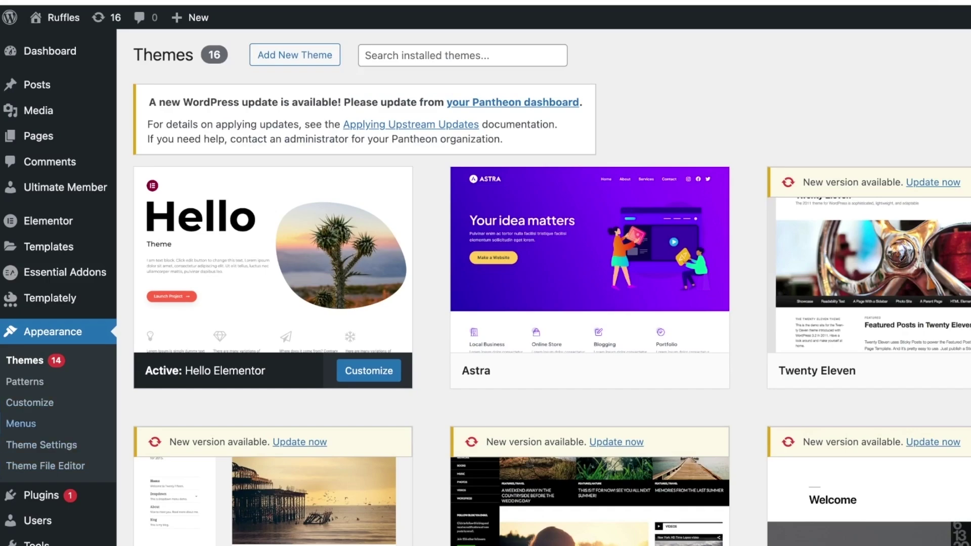
left_click(21, 424)
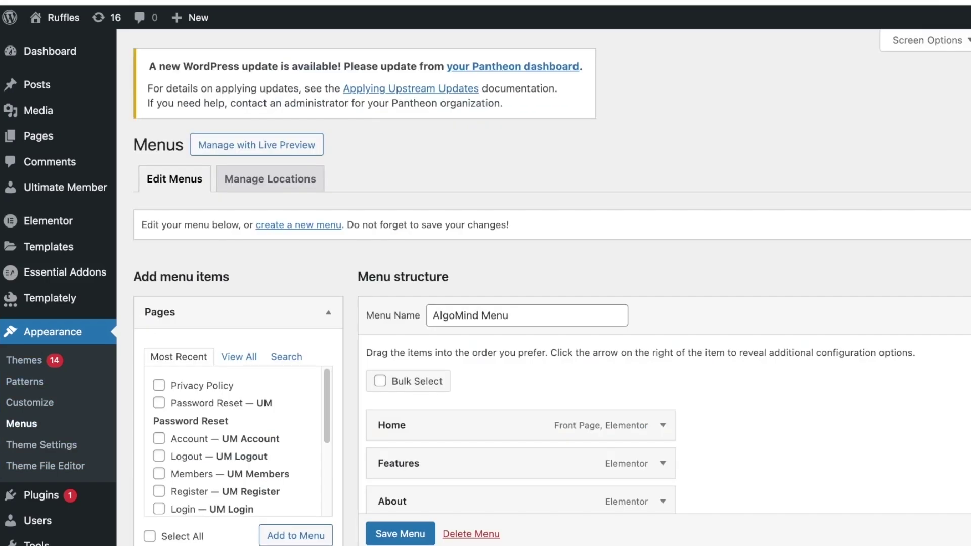
scroll(543, 287, "down", 3)
left_click(238, 155)
scroll(516, 263, "down", 10)
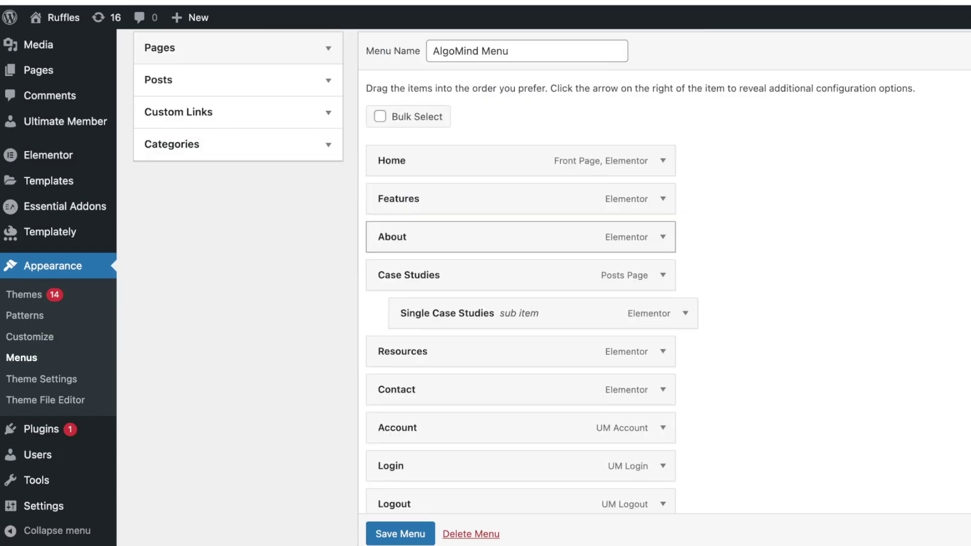
scroll(238, 373, "up", 10)
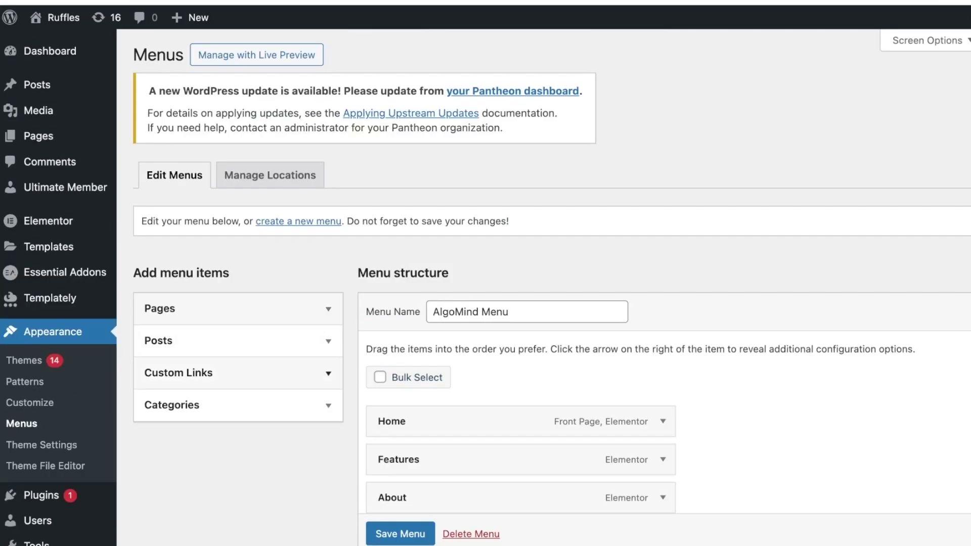
Assign AlgoMind Menu to the Header theme location and save the menu locations.
left_click(269, 175)
key("Return")
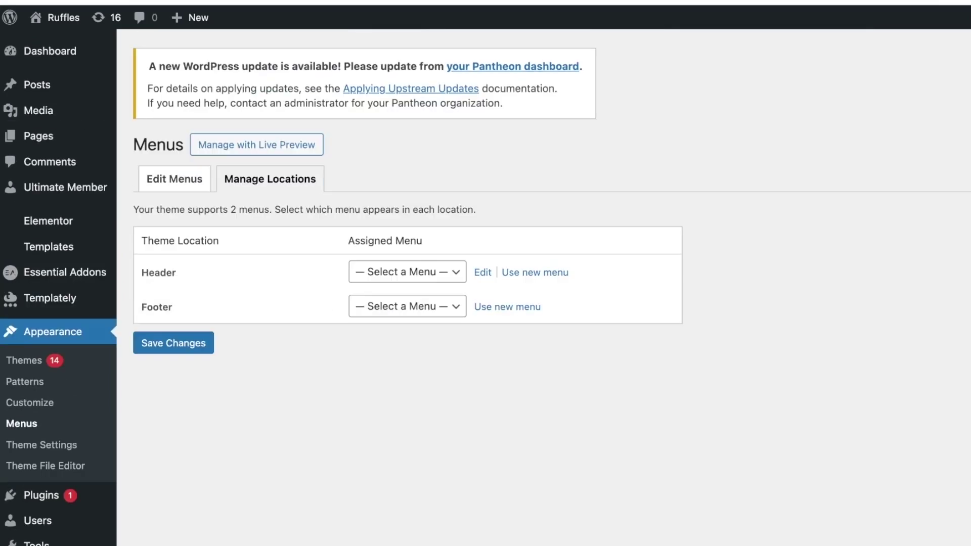
left_click(407, 268)
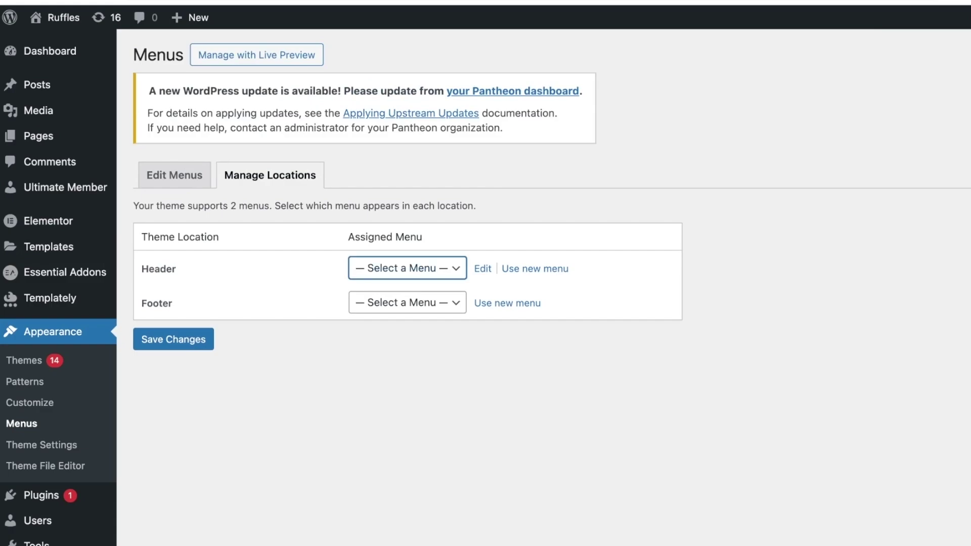
left_click(393, 286)
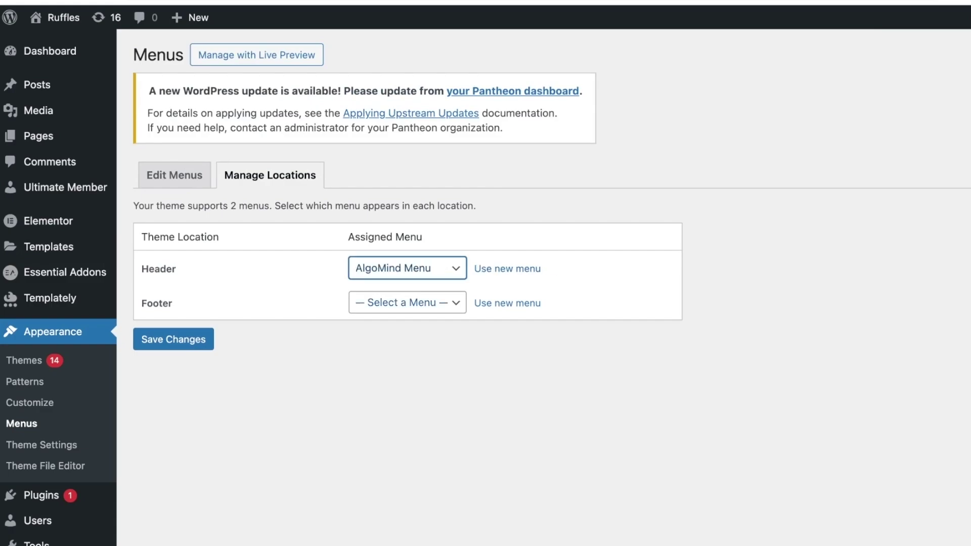
key("Tab")
key("Tab")
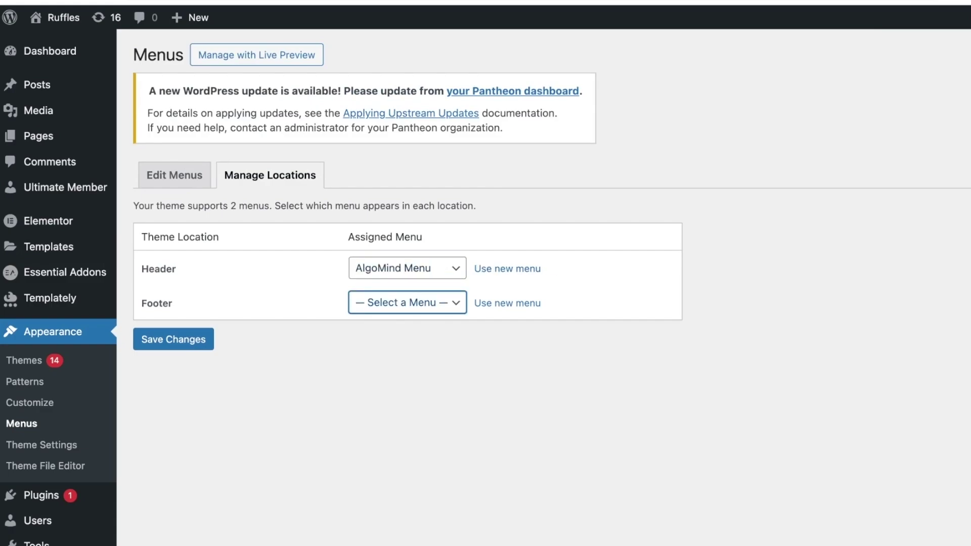
left_click(174, 174)
key("shift+Tab")
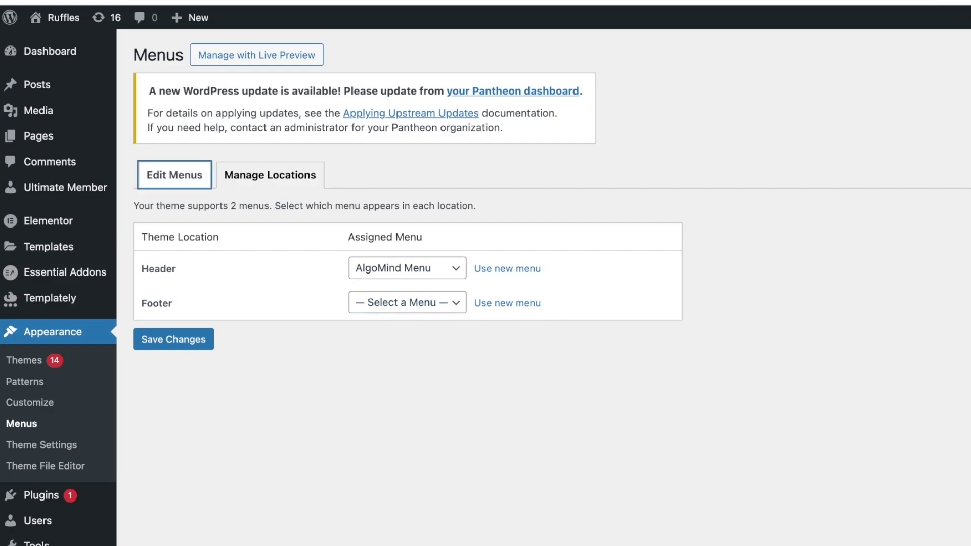
left_click(173, 339)
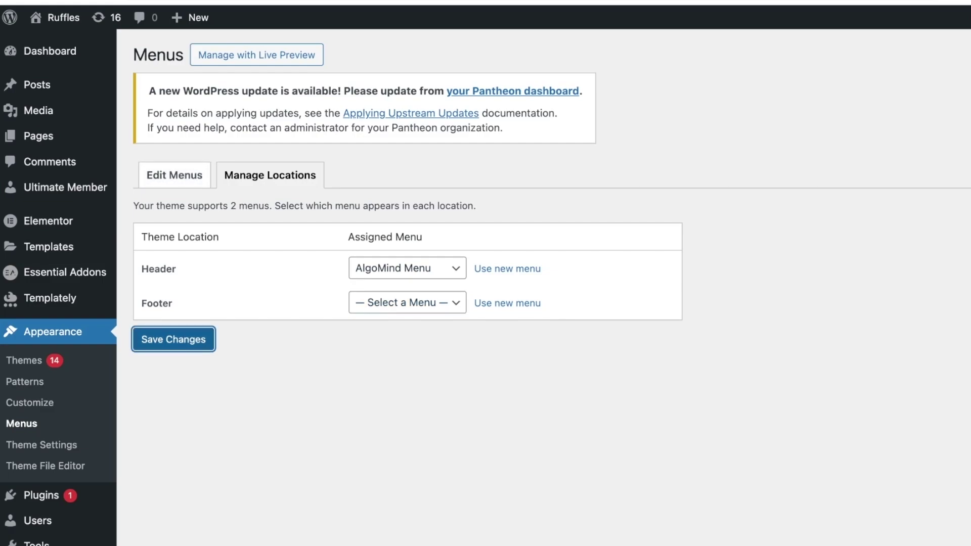
key("Return")
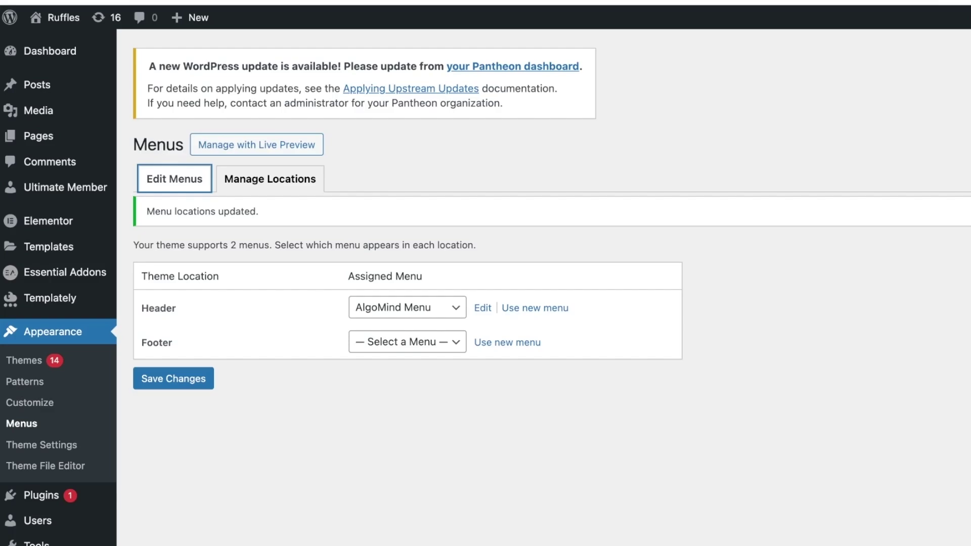
Create a new menu named Footer Menu and assign it to the Footer display location.
key("Return")
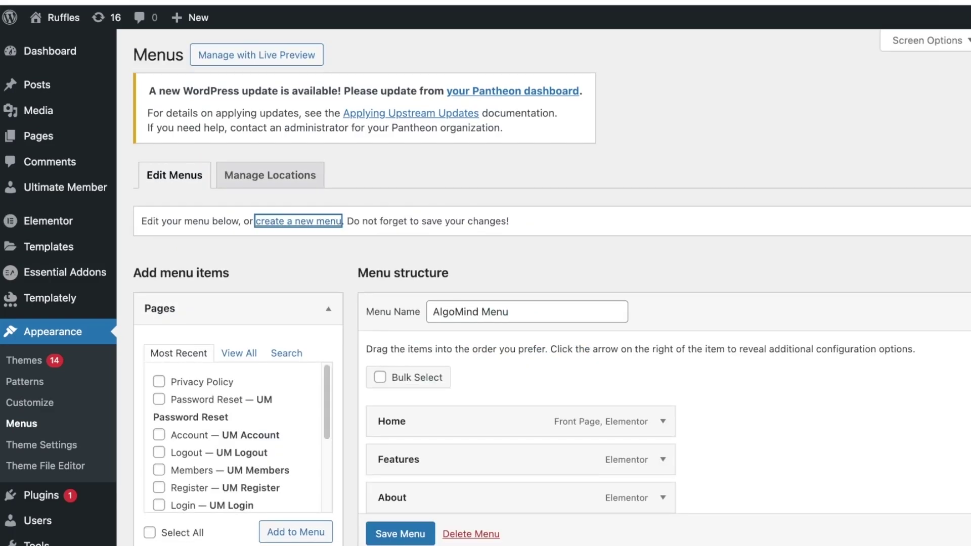
key("Return")
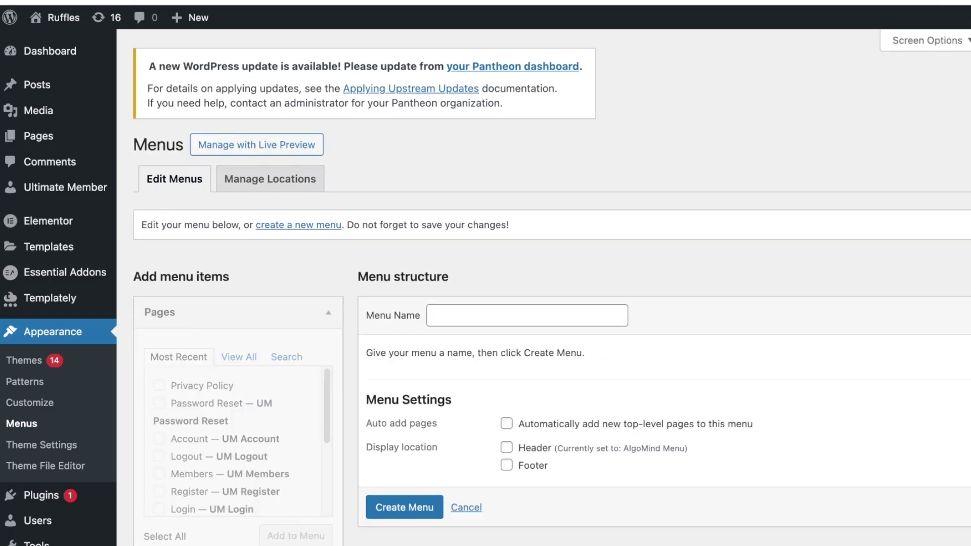
scroll(543, 287, "down", 3)
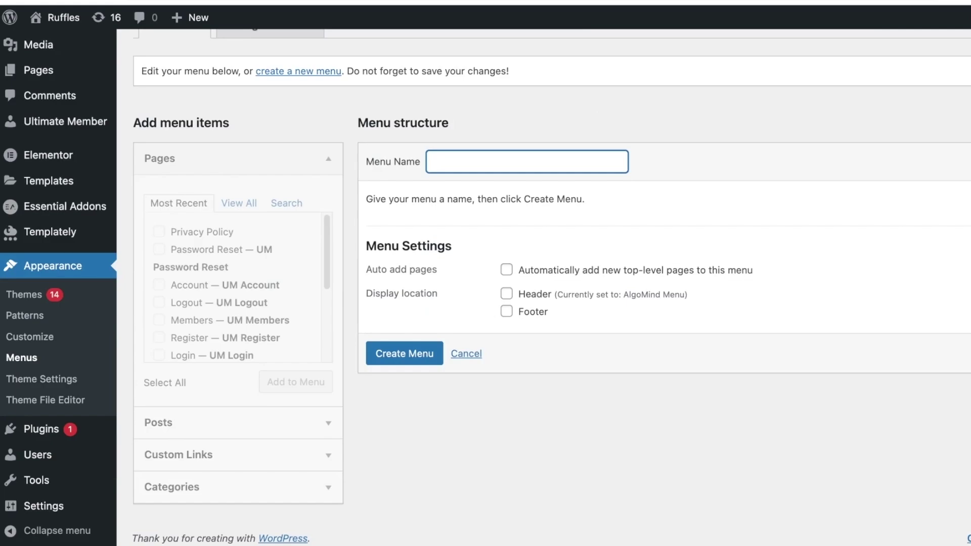
type("A")
key("BackSpace")
type("Footer Menu")
left_click(507, 311)
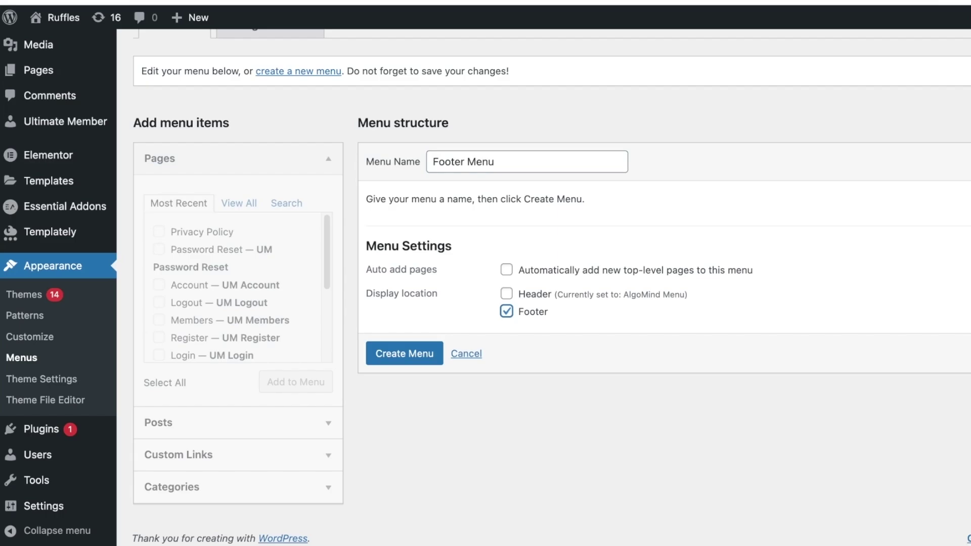
key("Tab")
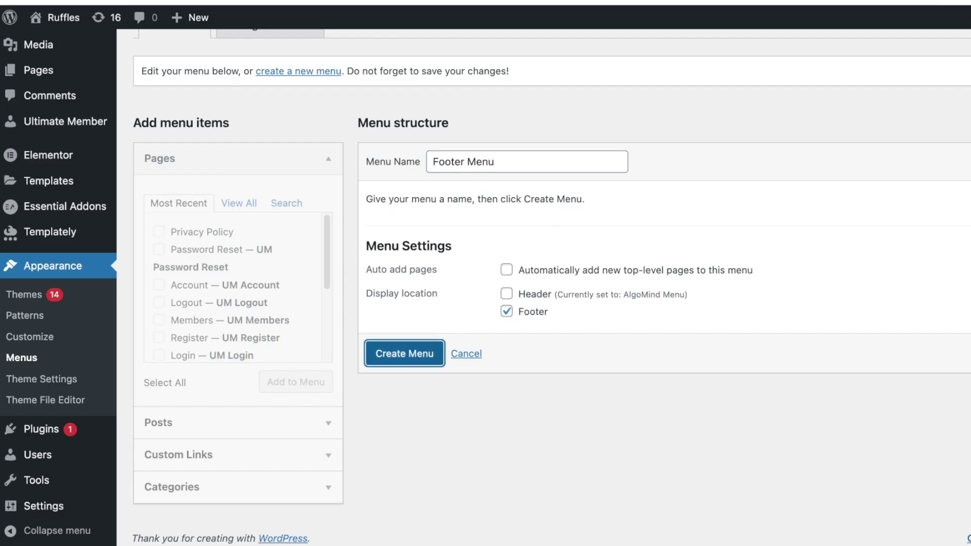
key("Return")
Search the site's pages for "priva", add the Privacy Policy page to Footer Menu, and save the menu.
scroll(543, 283, "down", 5)
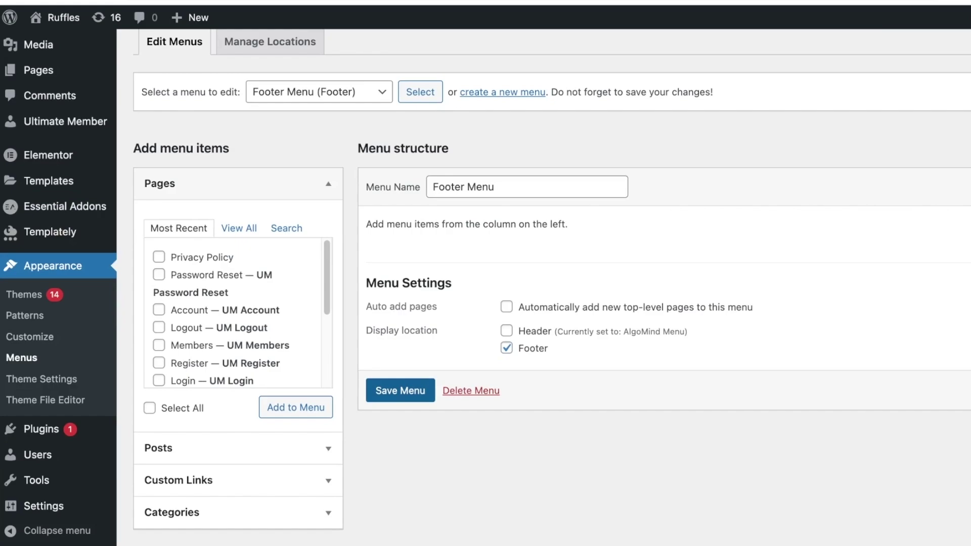
left_click(319, 91)
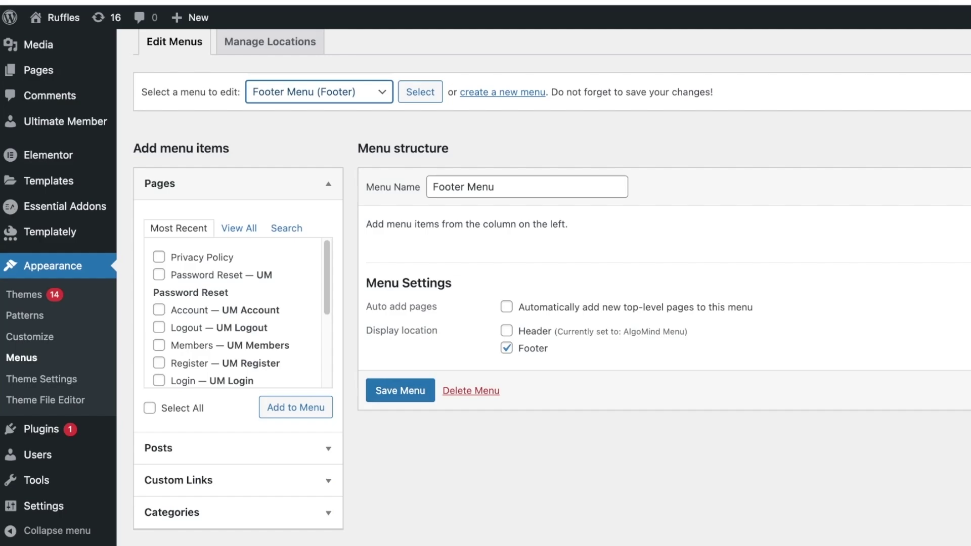
left_click(239, 228)
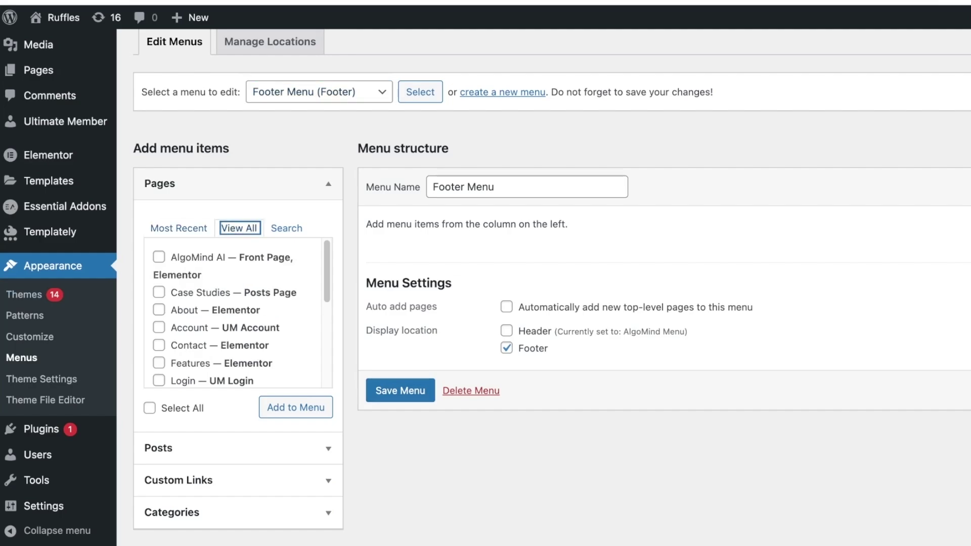
scroll(238, 314, "down", 6)
scroll(238, 288, "up", 3)
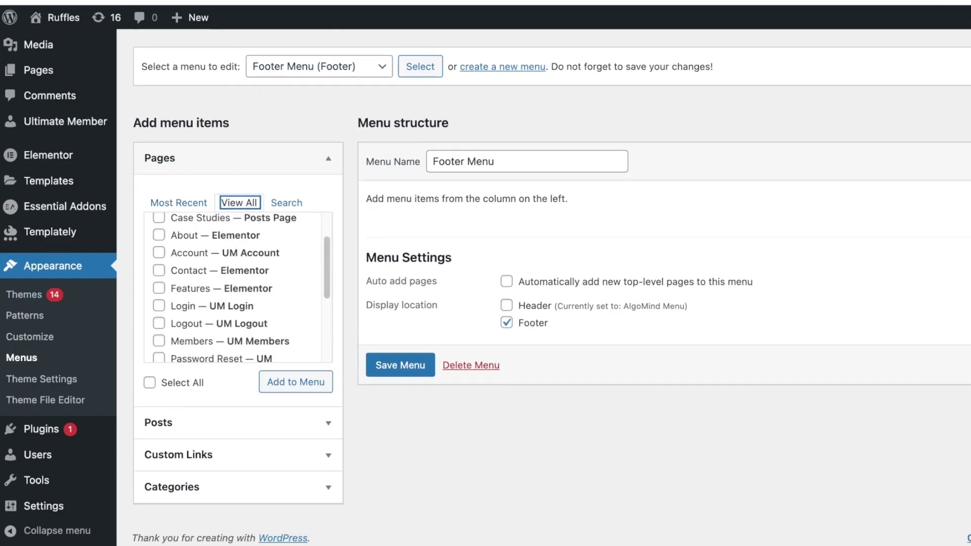
scroll(241, 287, "up", 2)
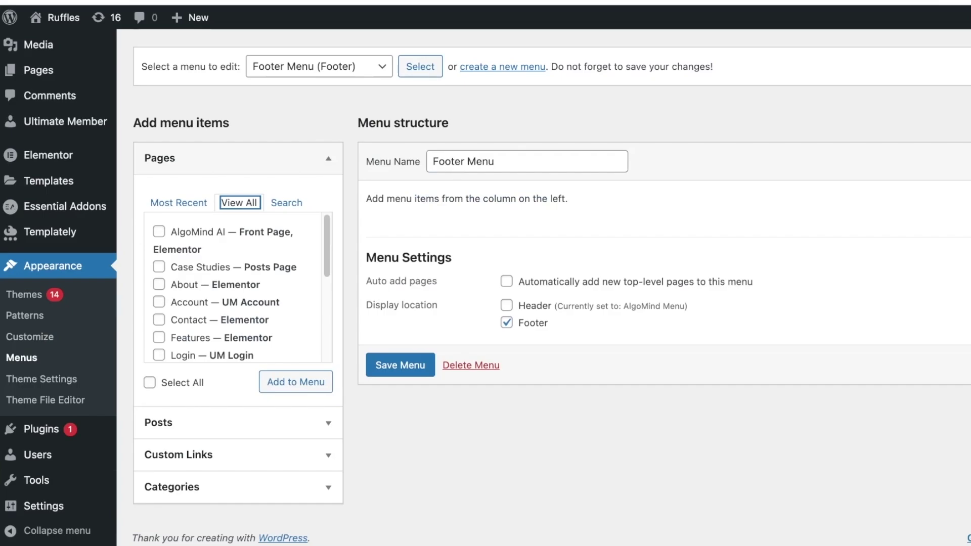
left_click(286, 202)
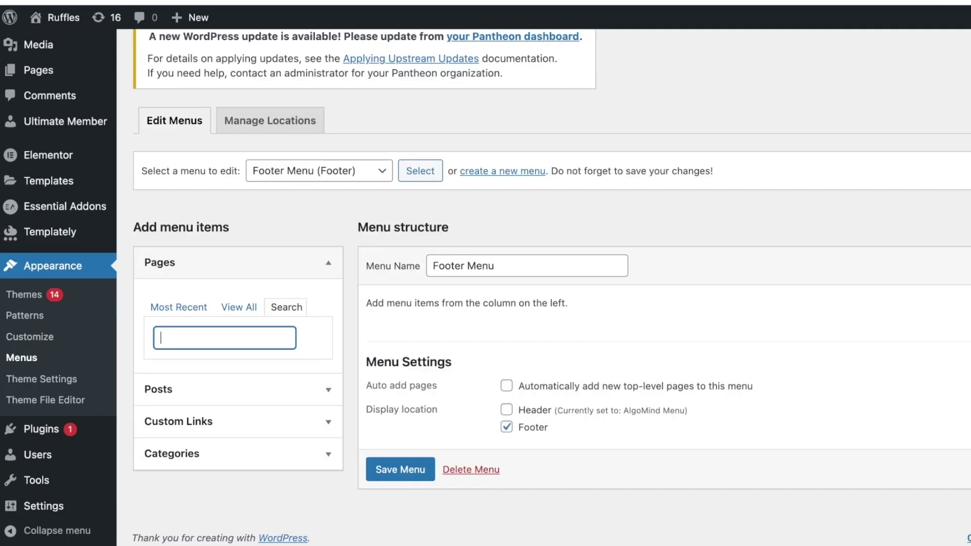
type("priva")
left_click(159, 369)
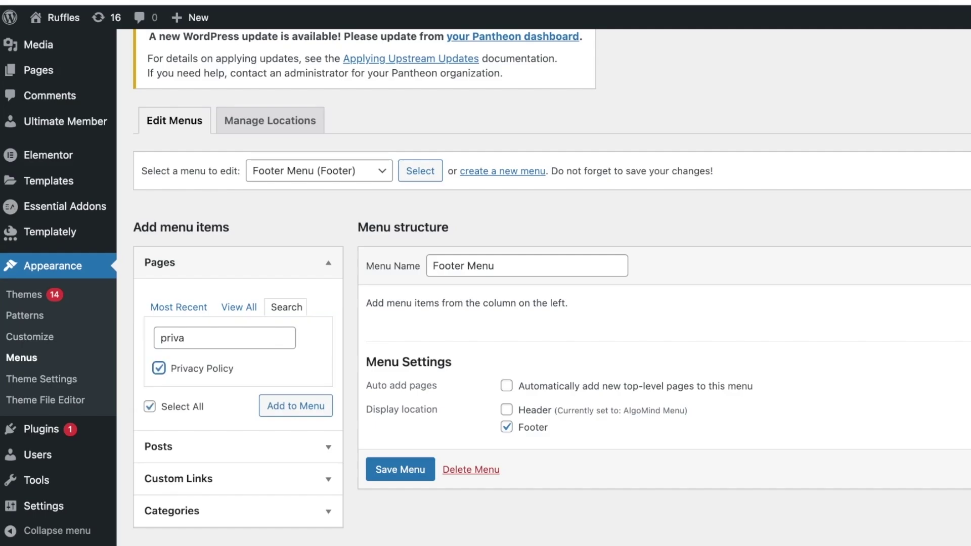
left_click(296, 406)
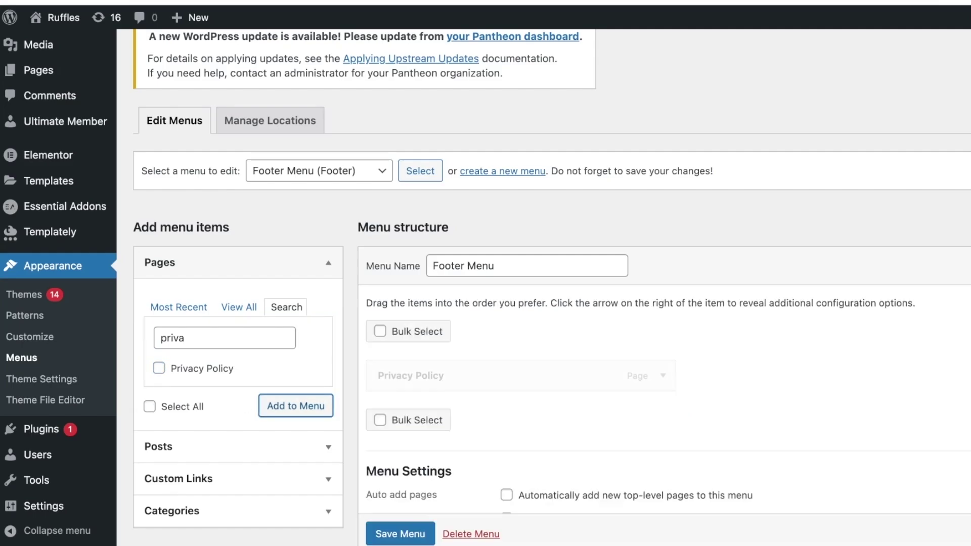
scroll(543, 283, "down", 2)
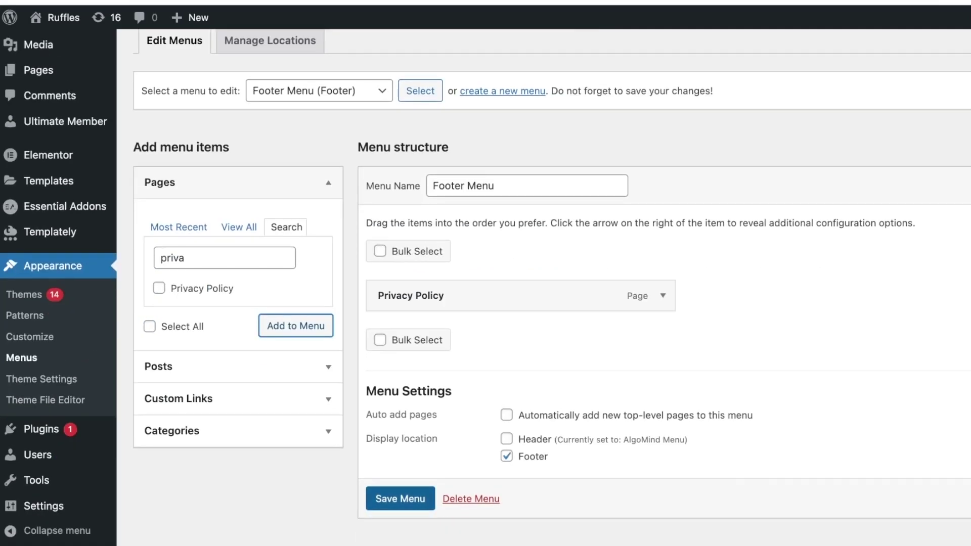
left_click(400, 499)
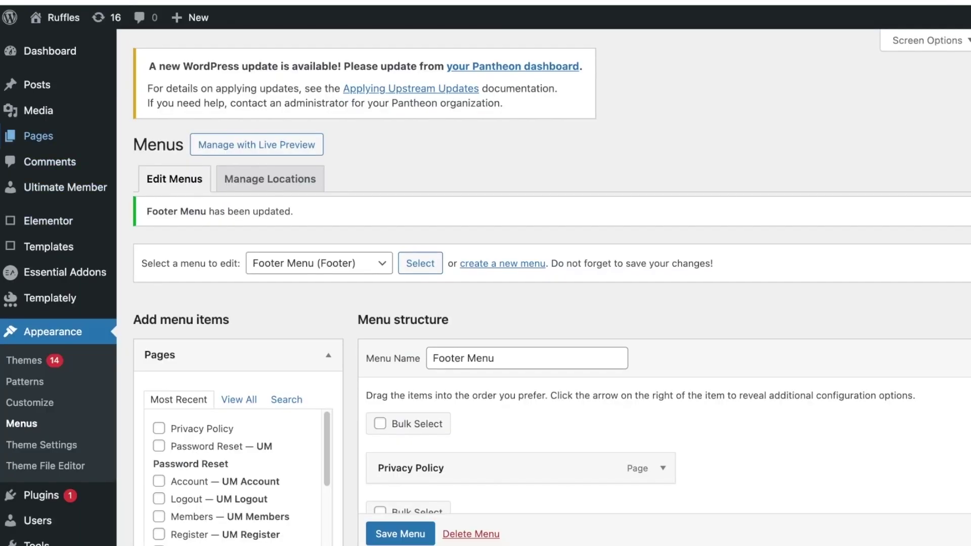
Visit the live site's homepage and check the footer section at the end of the page.
mouse_move(50, 51)
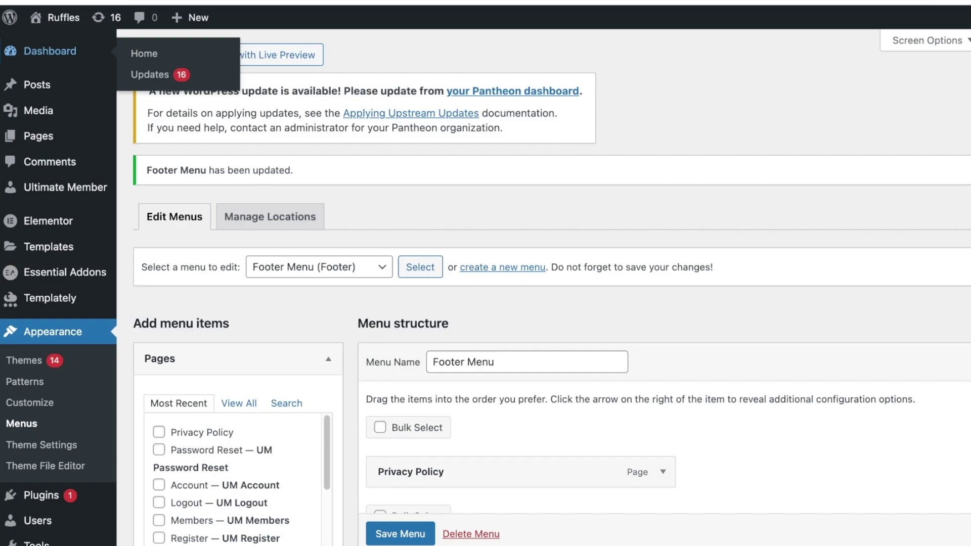
mouse_move(58, 17)
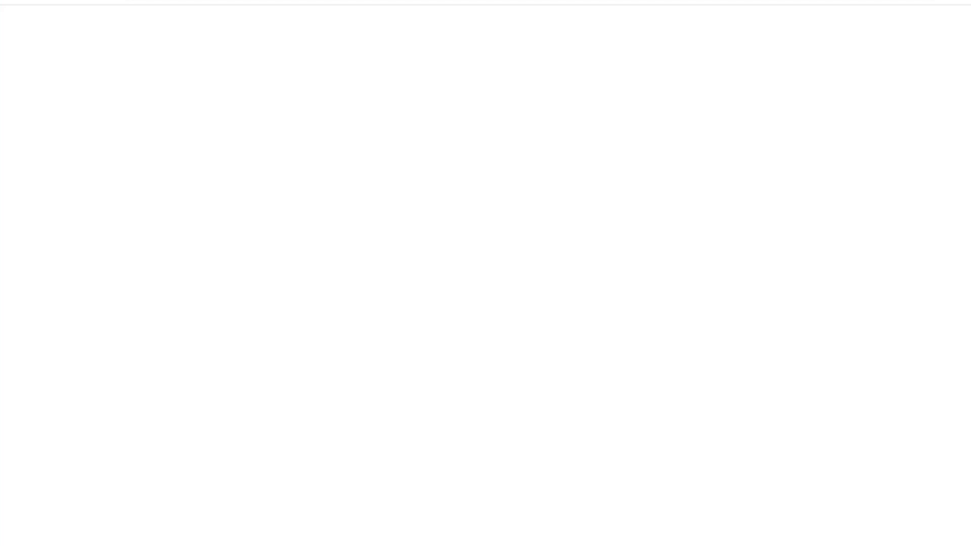
scroll(485, 273, "down", 20)
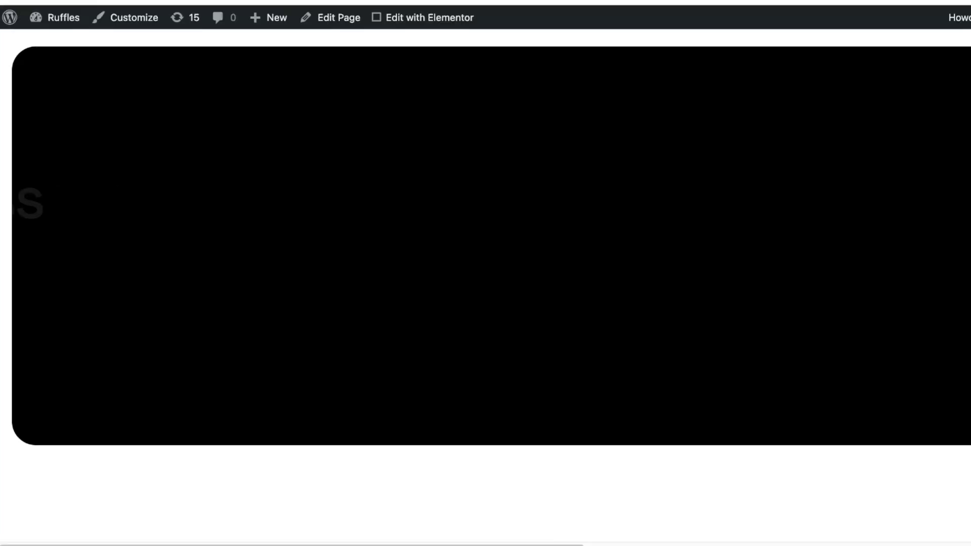
scroll(485, 284, "up", 7)
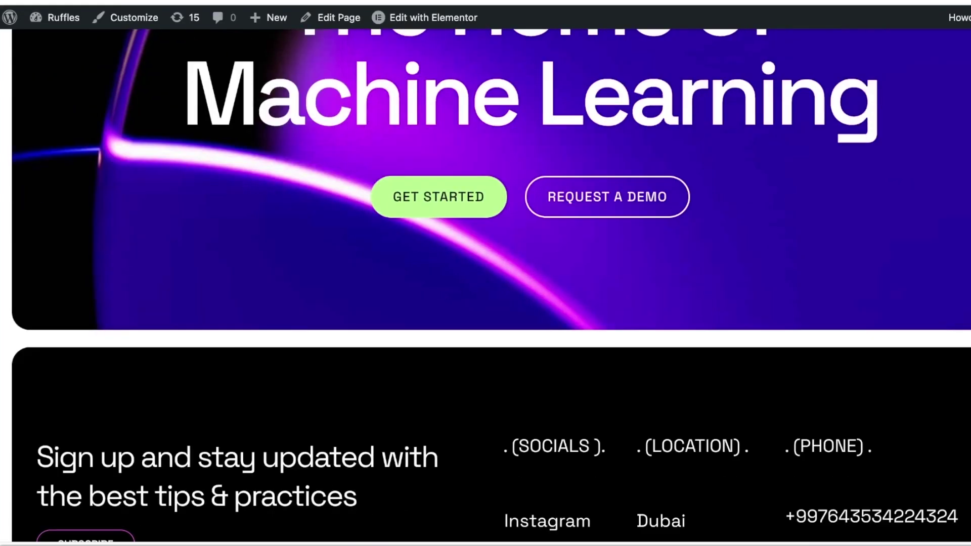
scroll(486, 283, "down", 7)
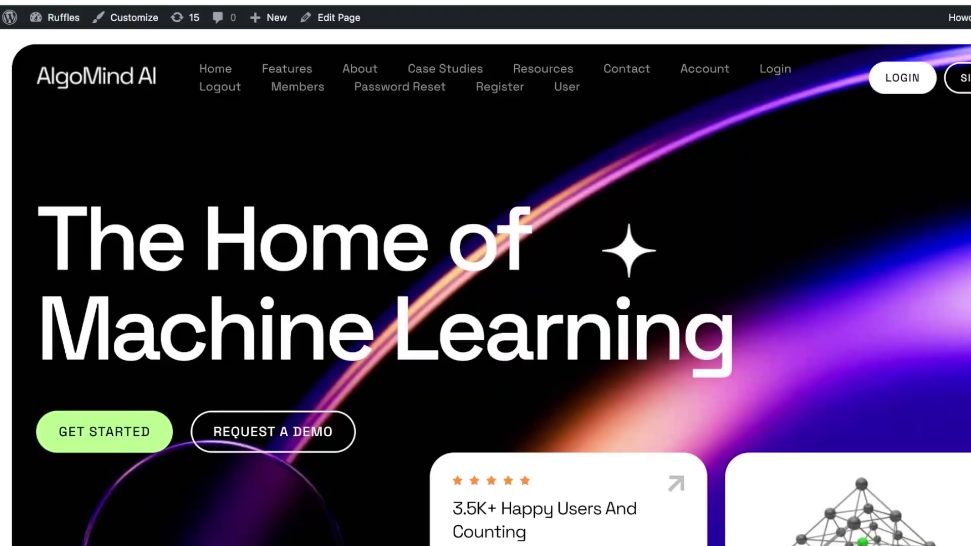
Open the AlgoMind Footer template from the live homepage for editing with Elementor.
scroll(485, 283, "down", 10)
scroll(485, 283, "down", 8)
mouse_move(424, 17)
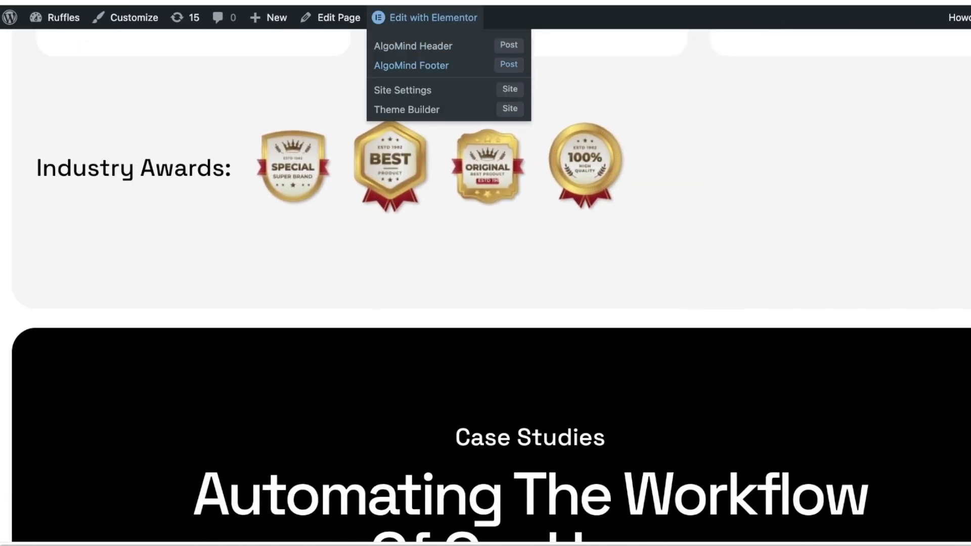
left_click(411, 65)
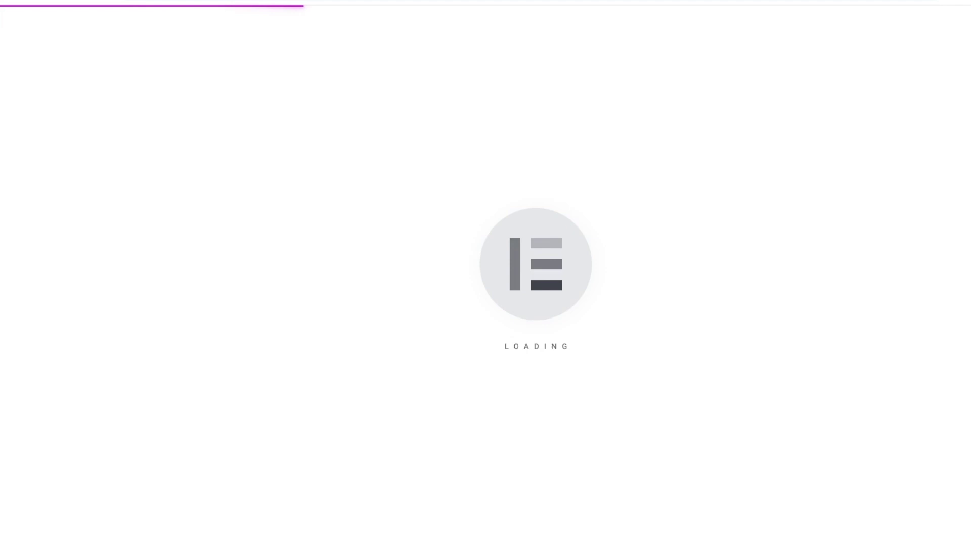